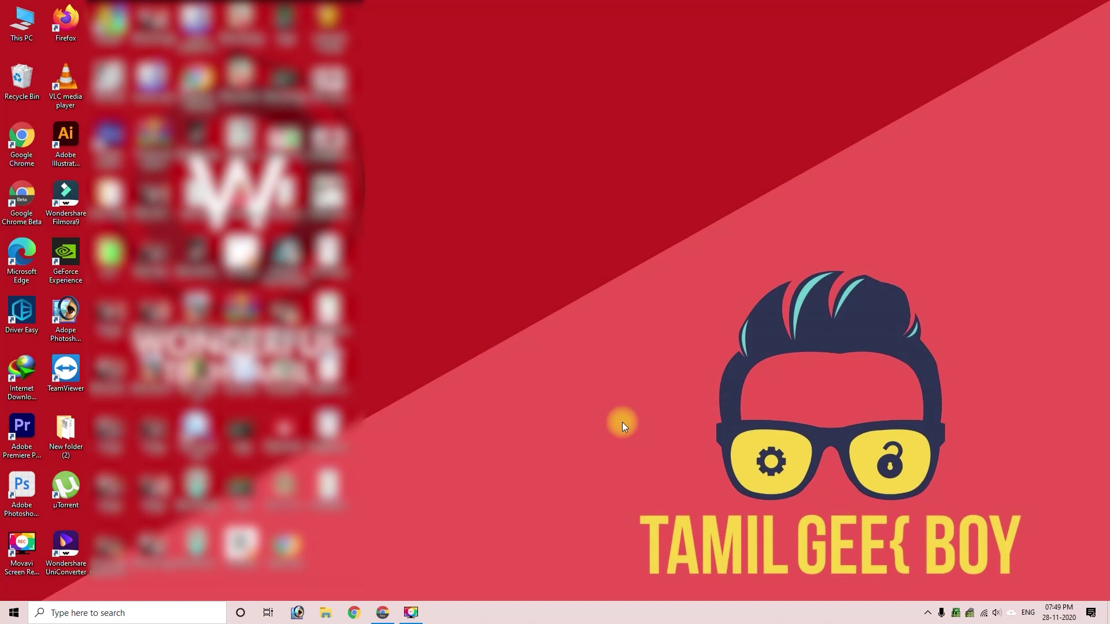
Step: Launch Chrome from the taskbar
left_click(386, 611)
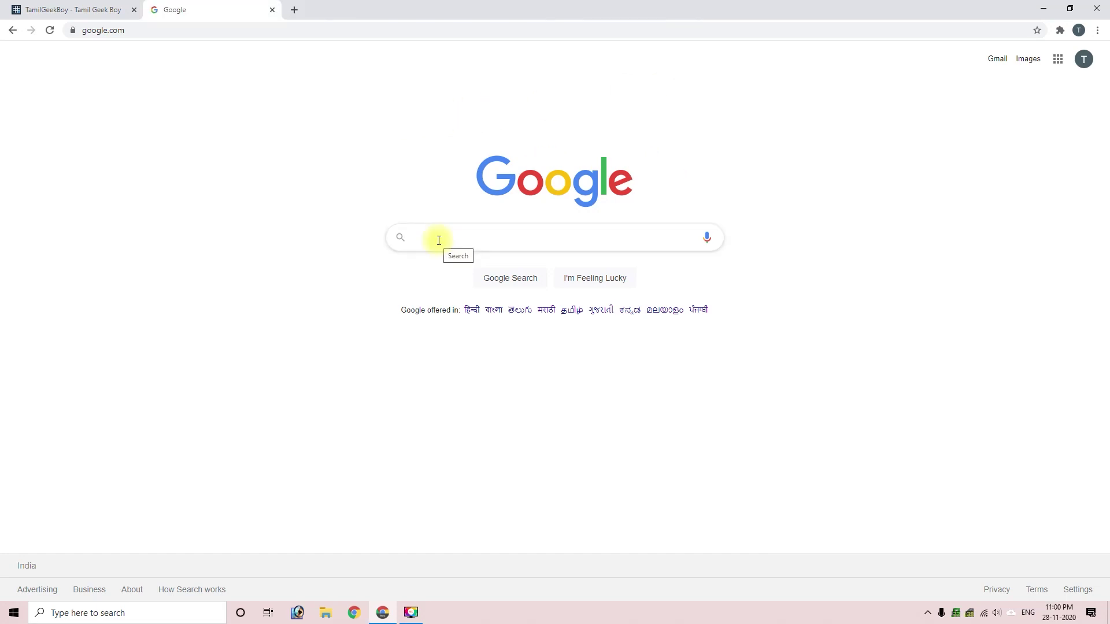
Step: Search Google for 'echallan payment' and open the official E-Challan result
left_click(439, 240)
type("echa")
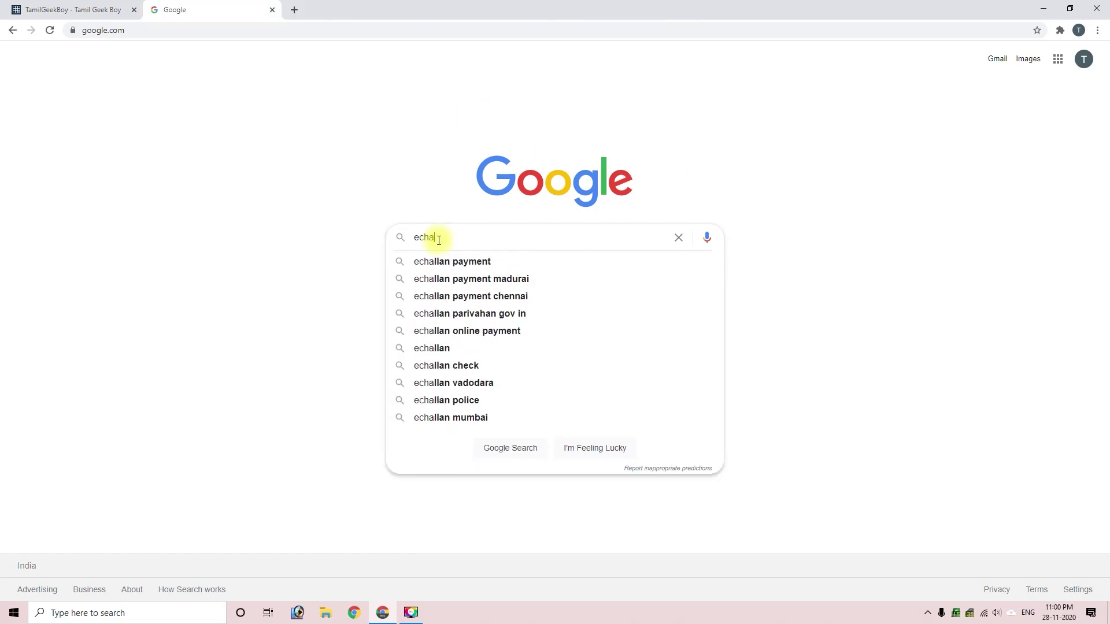
key("Down")
key("Return")
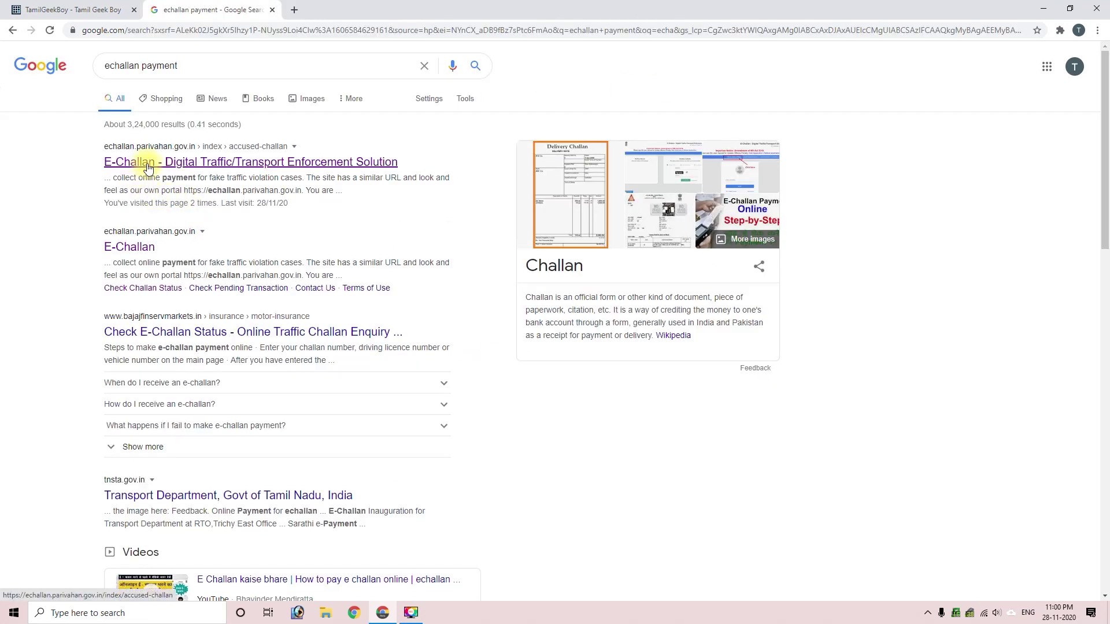
left_click(149, 168)
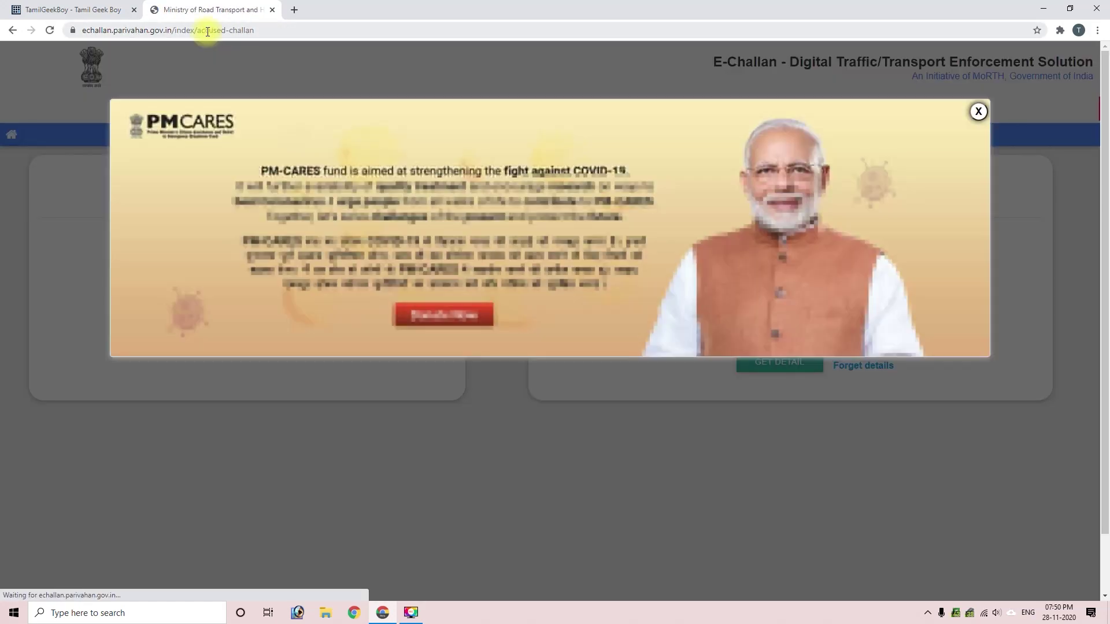
Step: Dismiss the PM CARES popup and try submitting the Challan Number lookup form
left_click(207, 32)
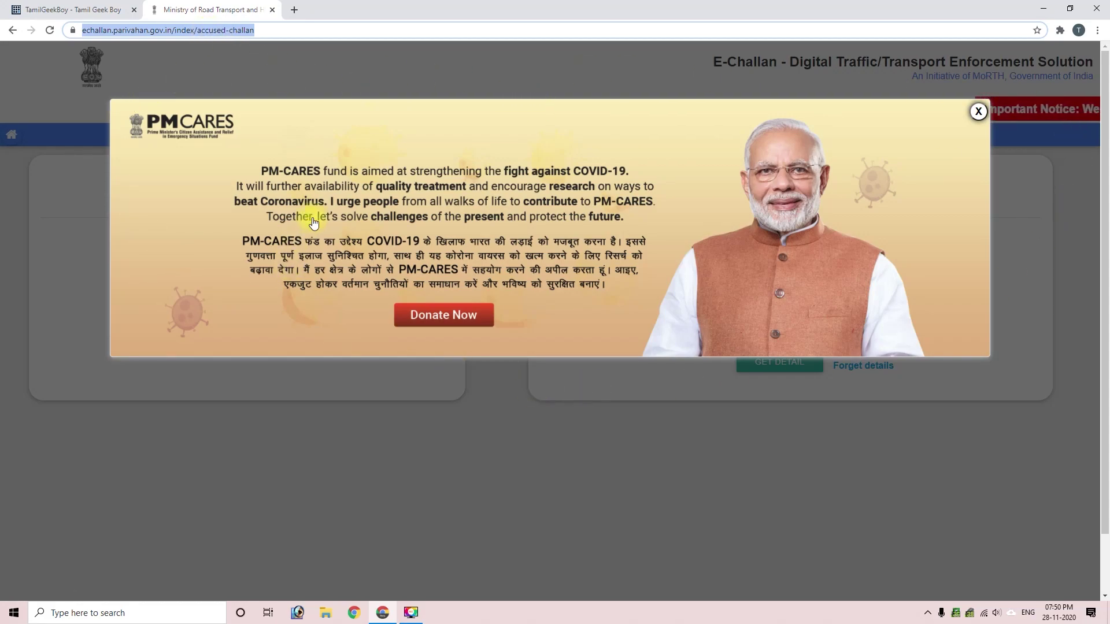
left_click(979, 111)
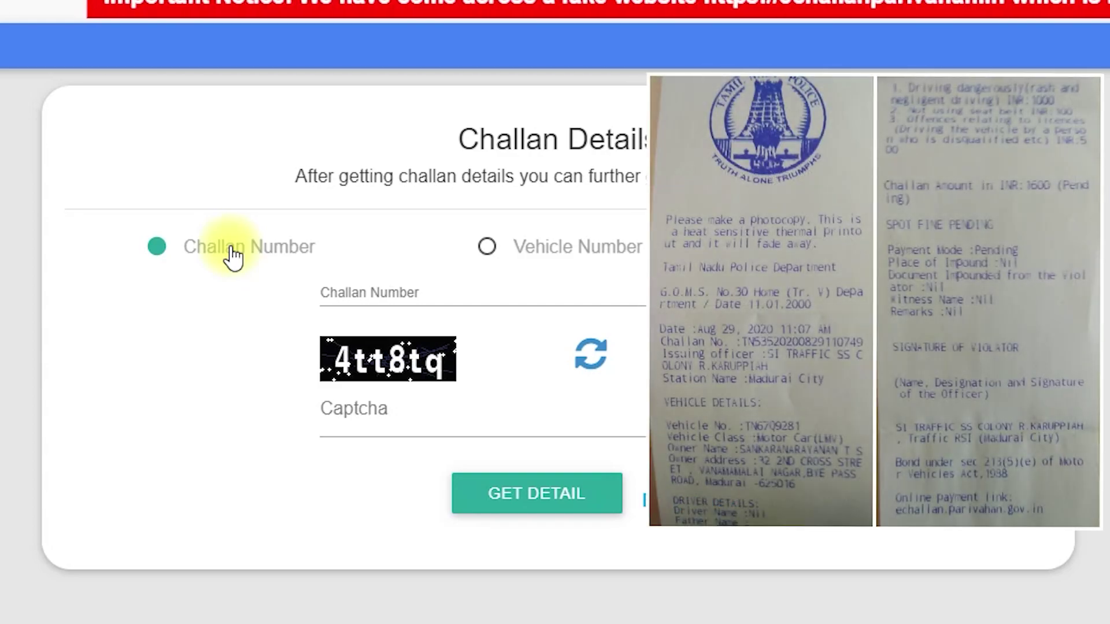
left_click(346, 291)
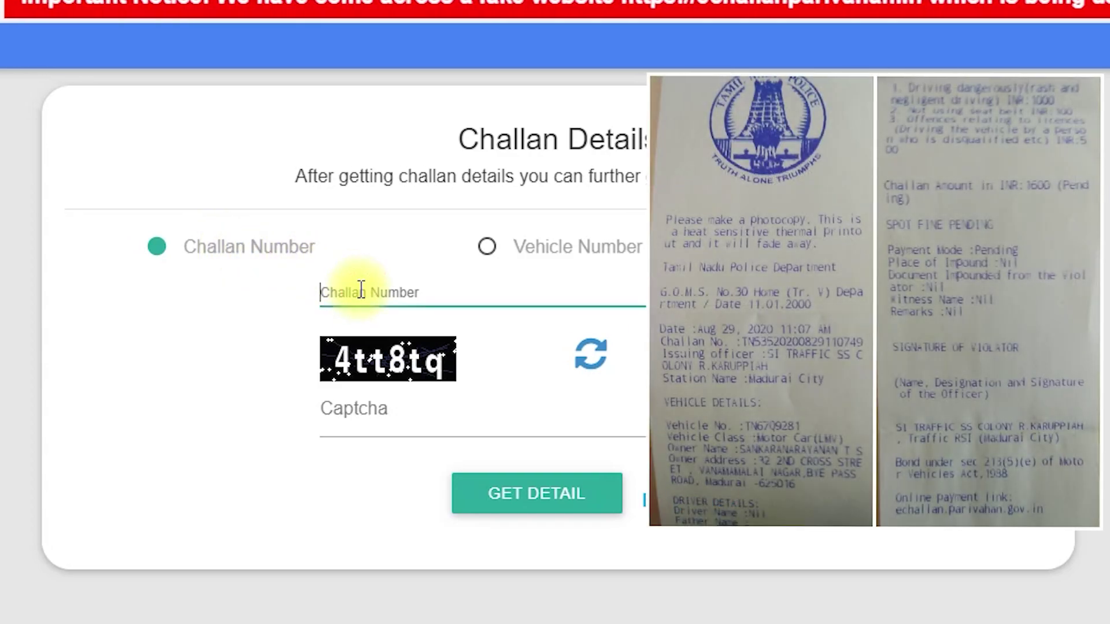
left_click(362, 417)
left_click(508, 520)
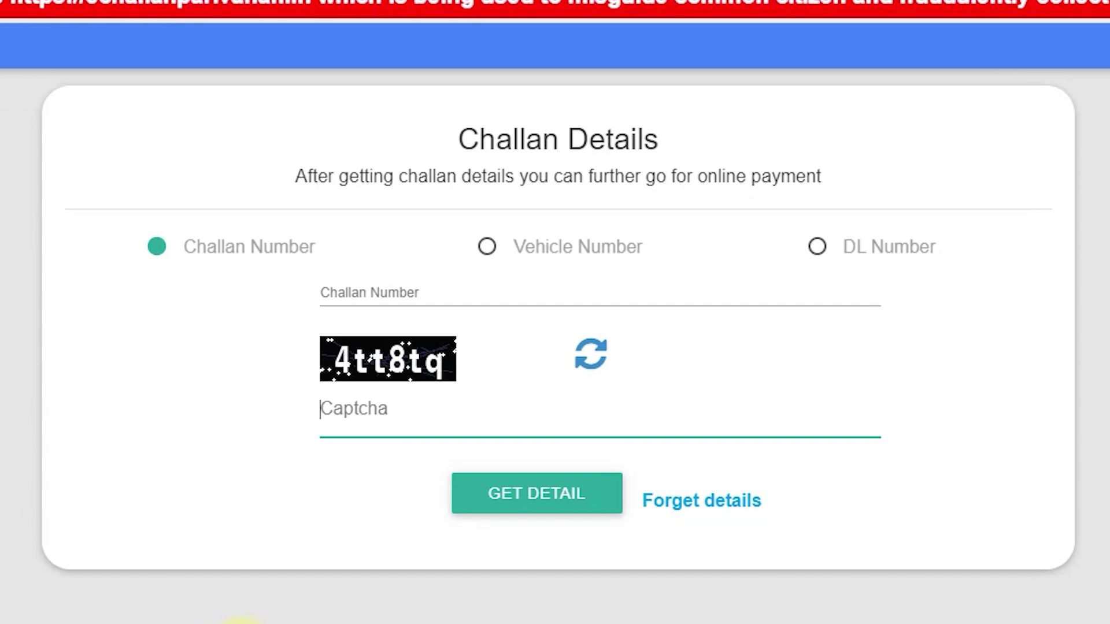
Step: Try the Vehicle Number and DL Number lookup fields, finishing on Vehicle Number
left_click(488, 248)
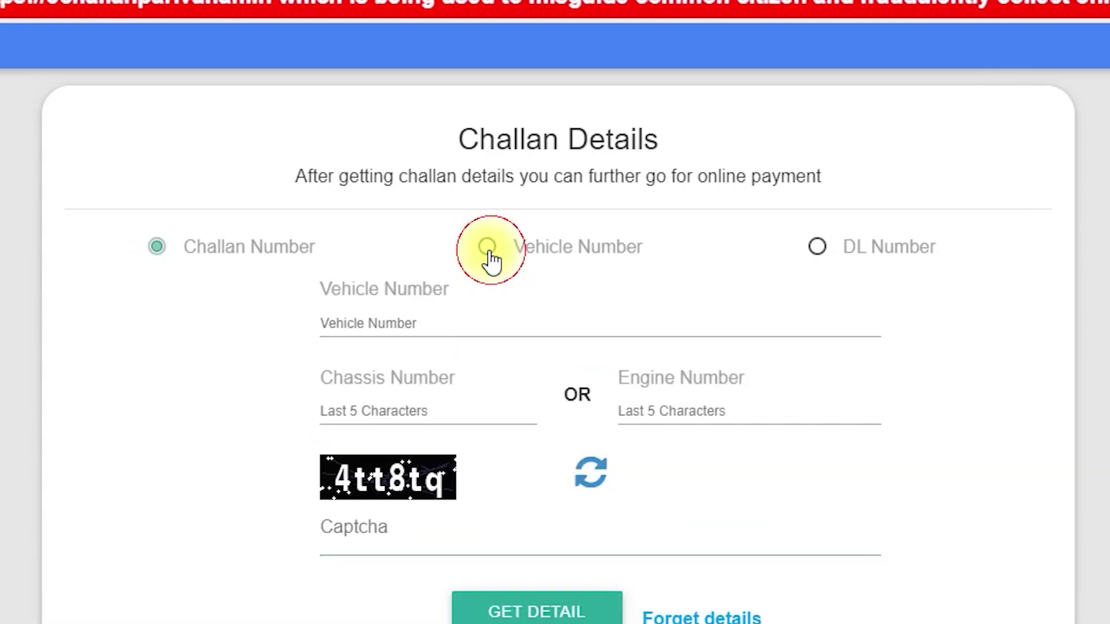
left_click(376, 323)
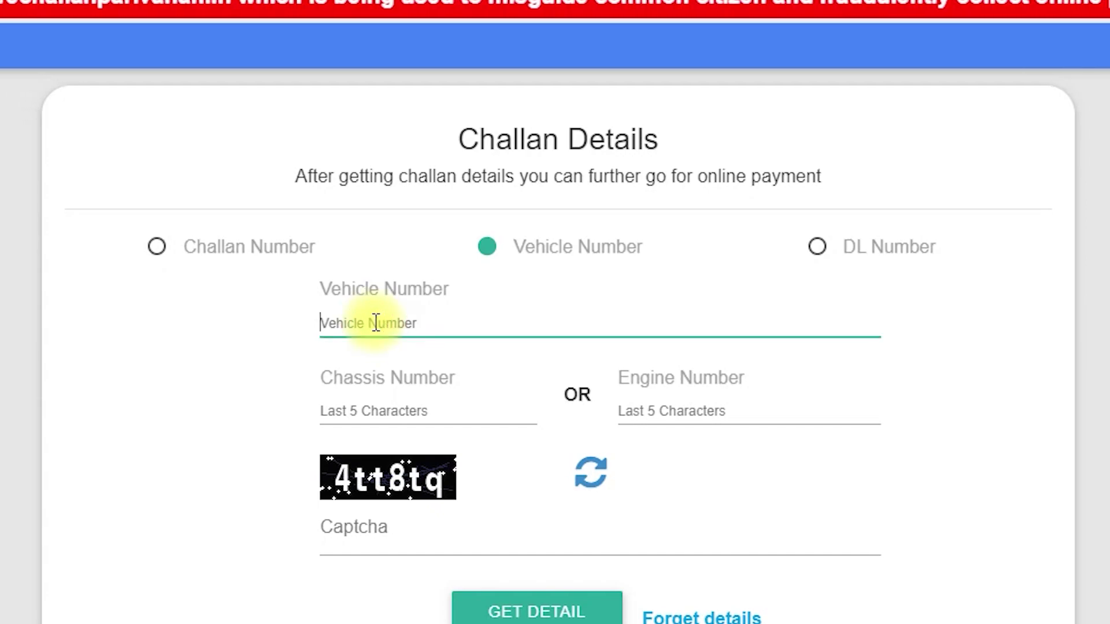
left_click(379, 409)
left_click(347, 528)
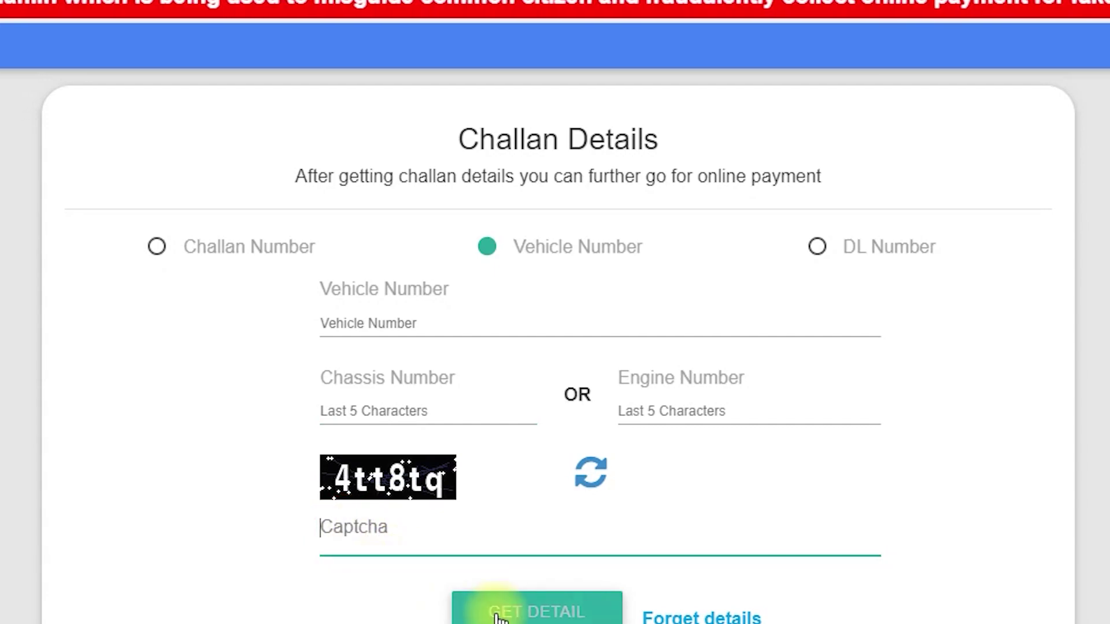
left_click(818, 247)
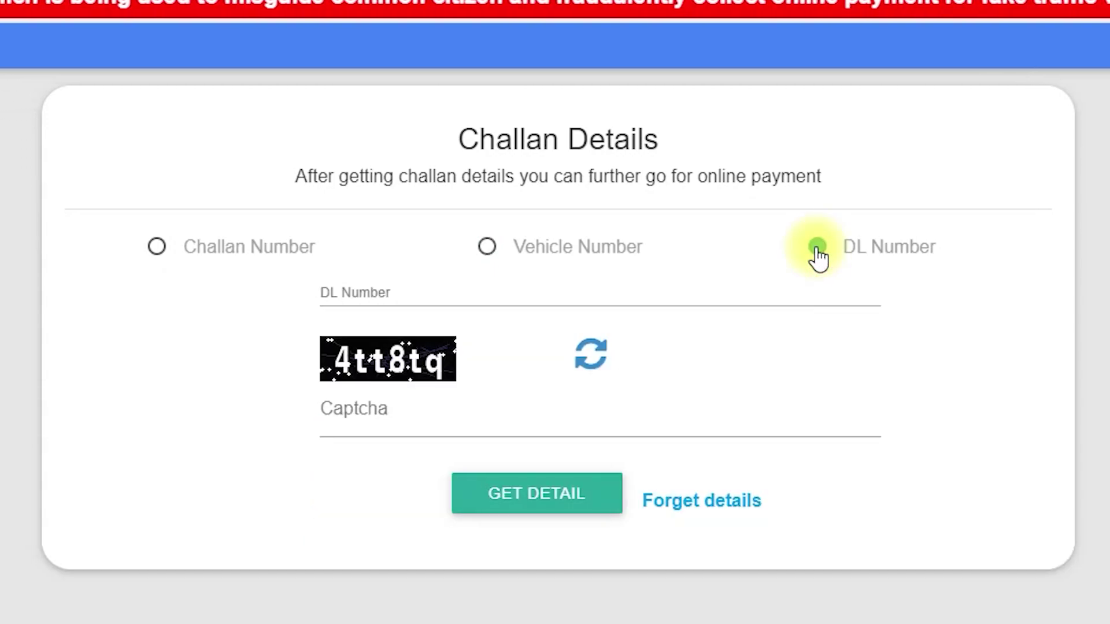
left_click(350, 293)
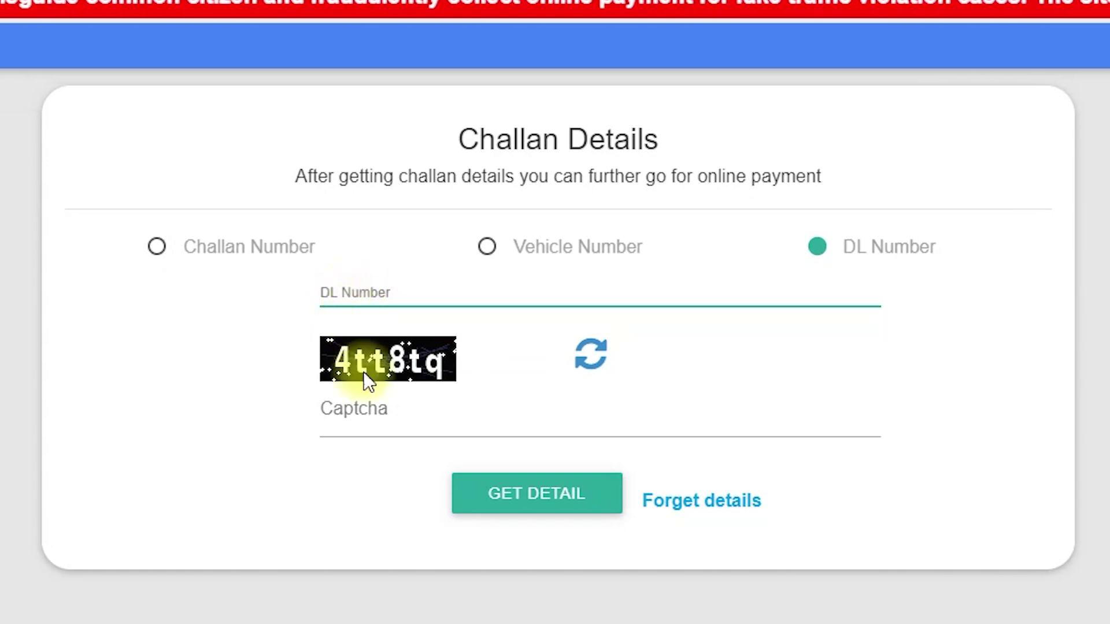
left_click(514, 495)
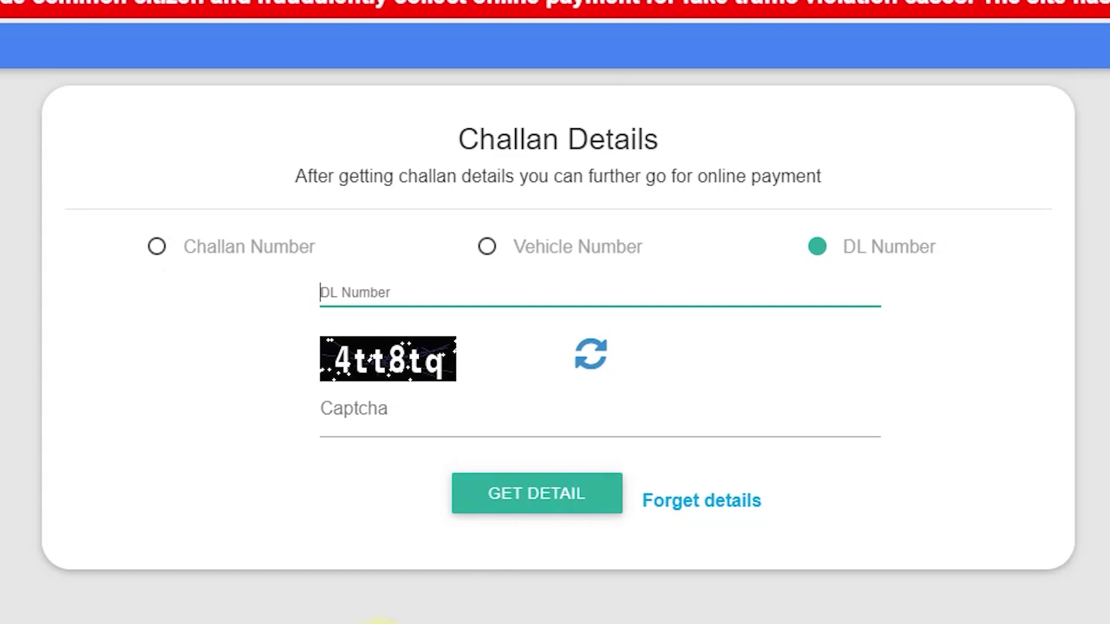
left_click(488, 249)
Step: Look up vehicle TN01AB1234 with chassis digits 18345 and captcha 4tt8tq
scroll(445, 289, "down", 1)
left_click(387, 264)
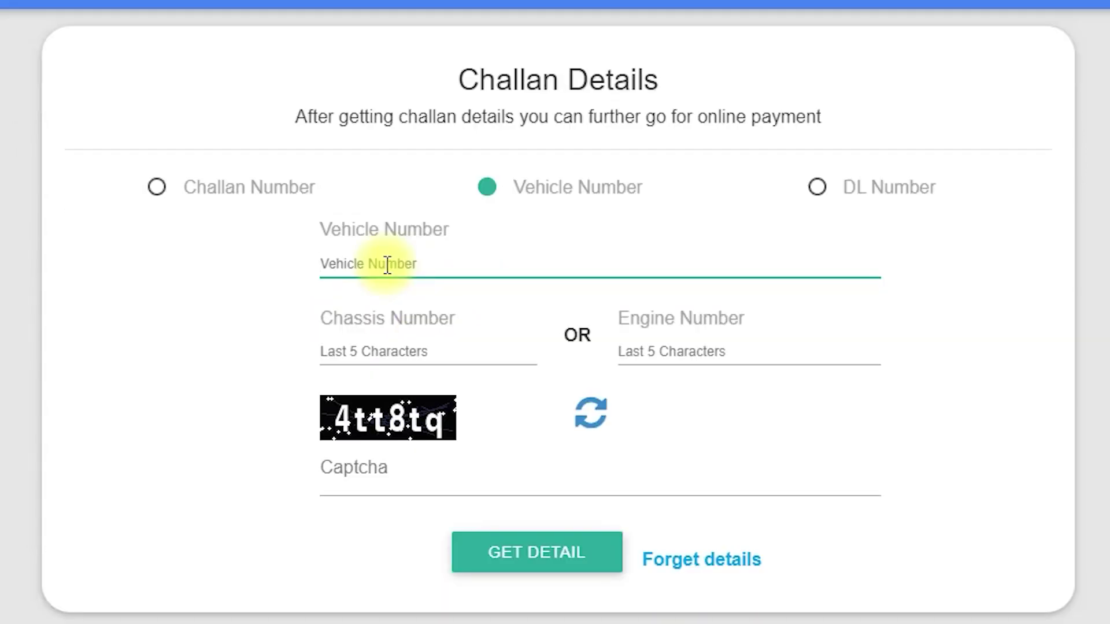
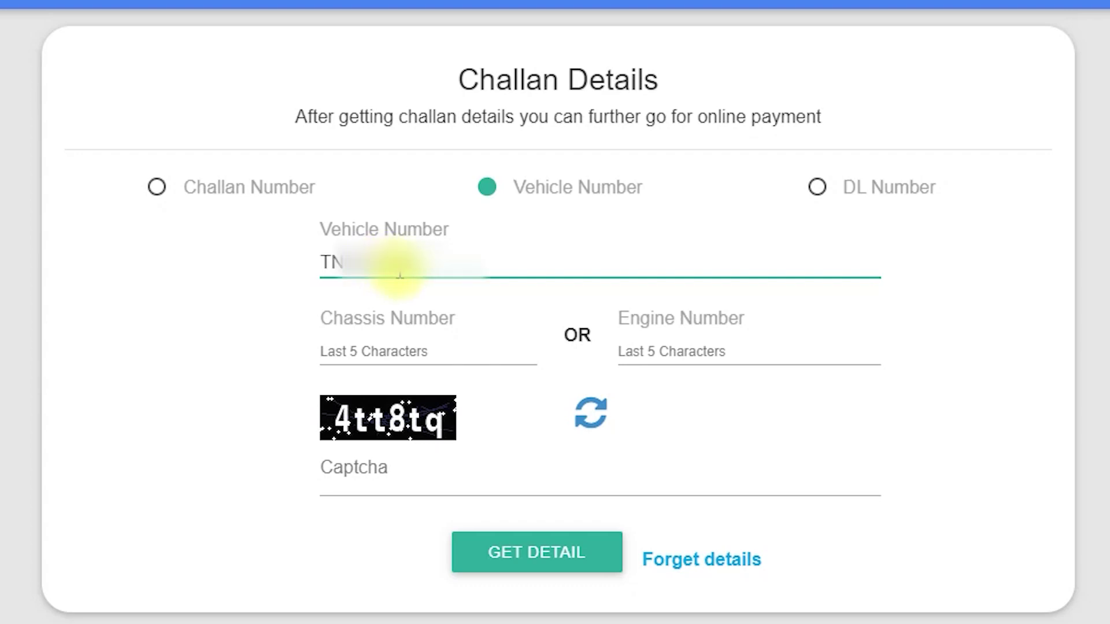
left_click(389, 348)
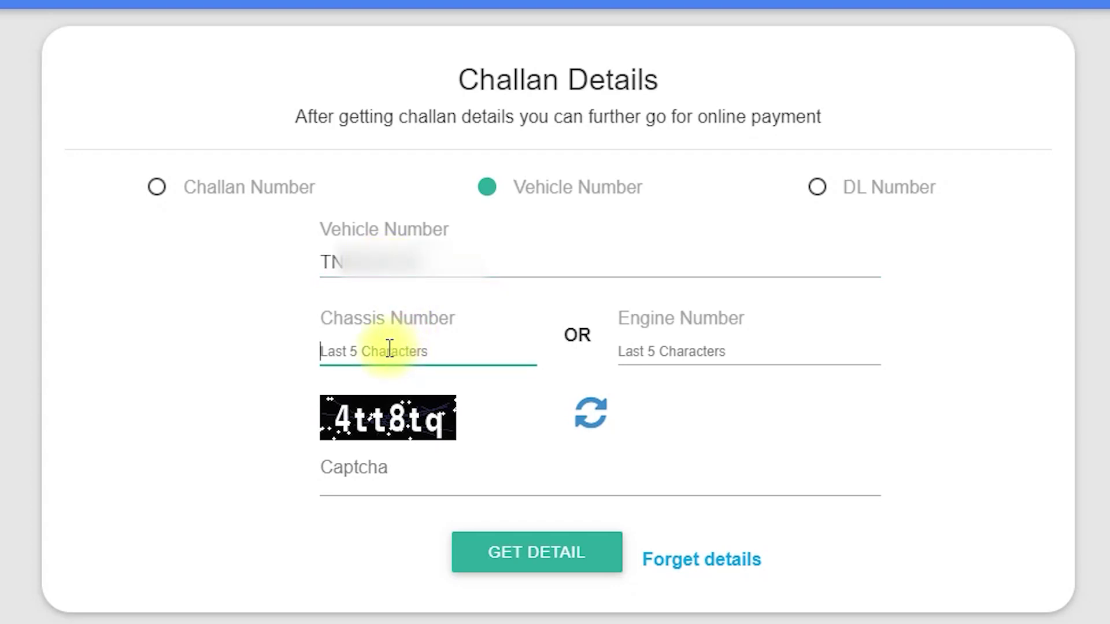
type("18345")
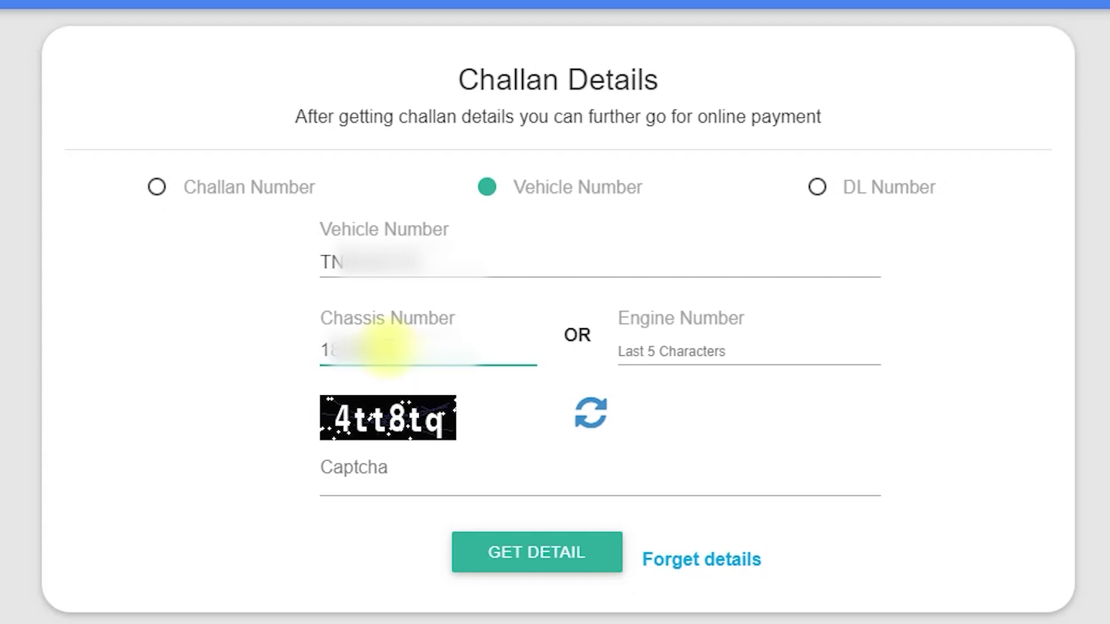
left_click(370, 471)
type("4")
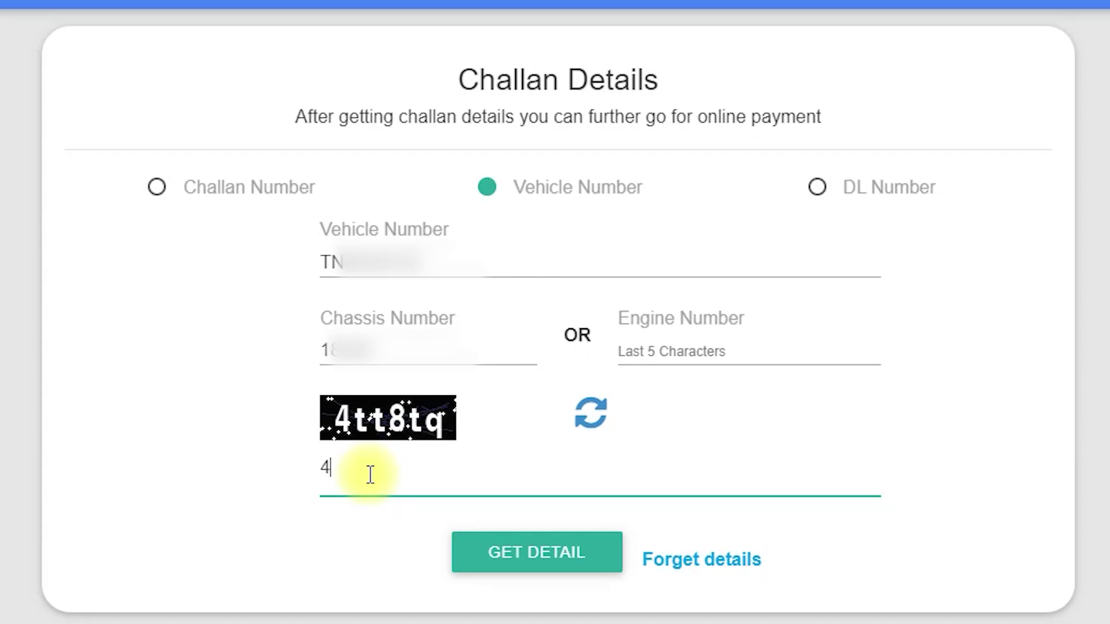
type("tt8tq")
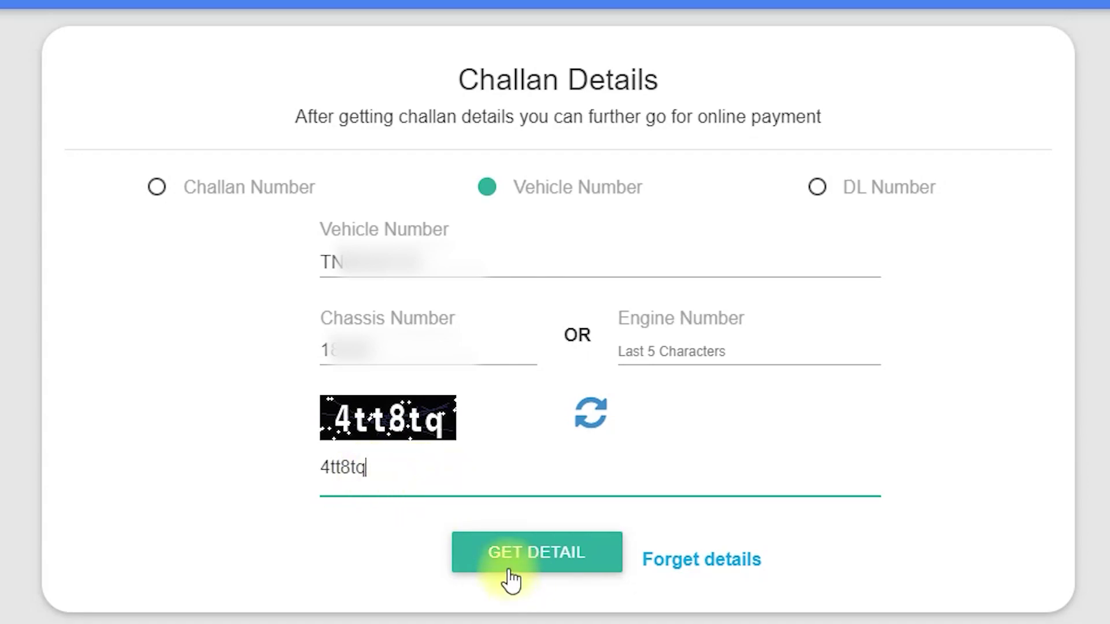
left_click(548, 566)
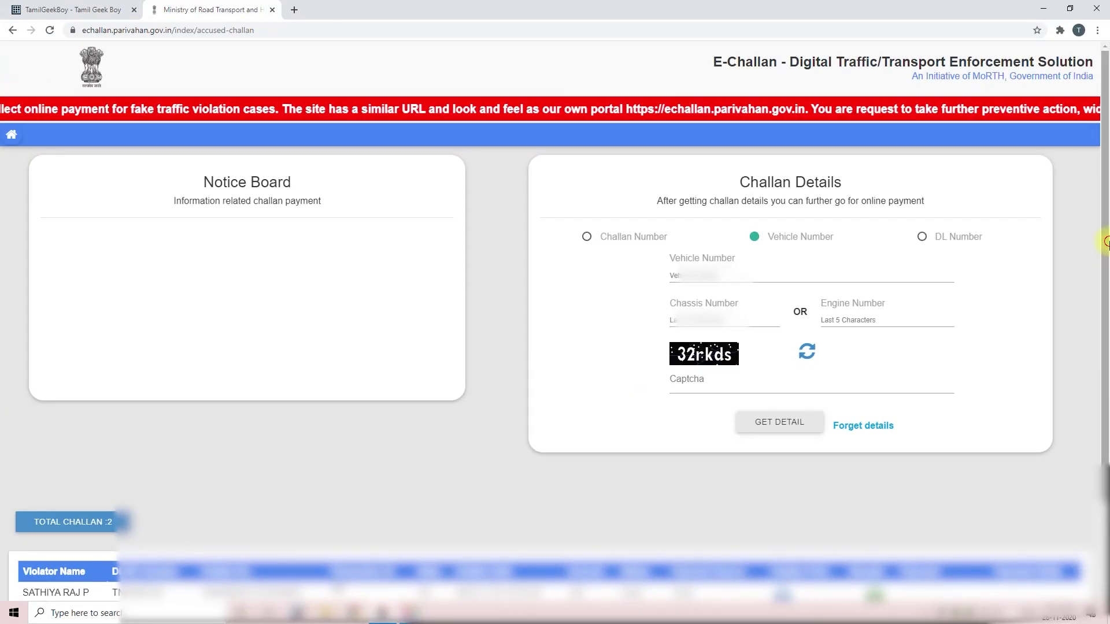
Step: Review both 100 challans: the paid one's Cash/Card status and the pending one's number and date
scroll(1106, 243, "down", 2)
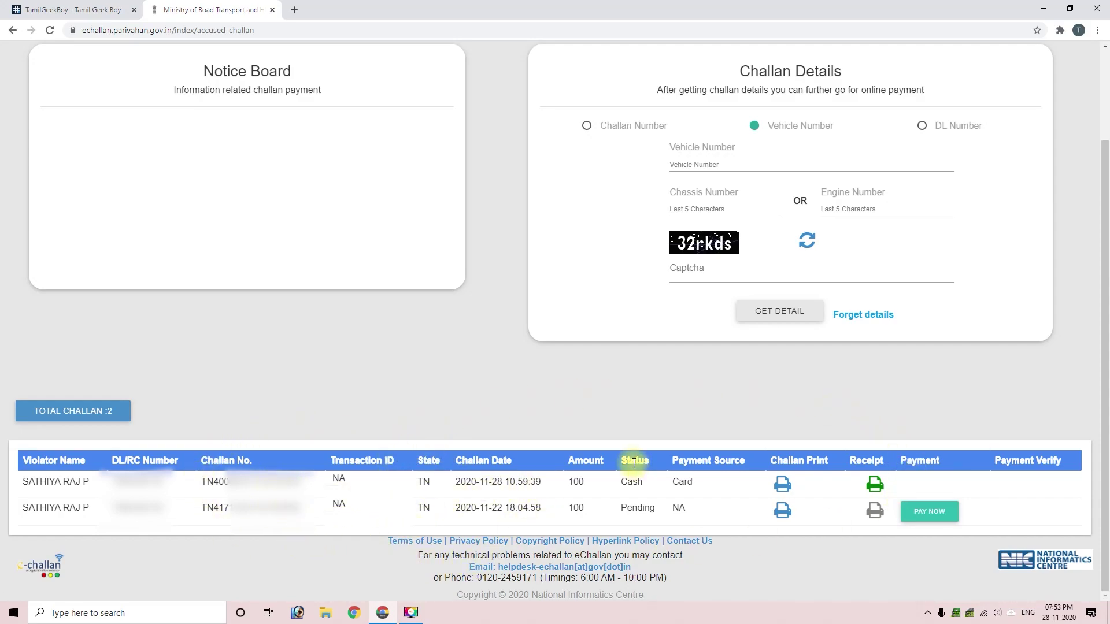
double_click(630, 482)
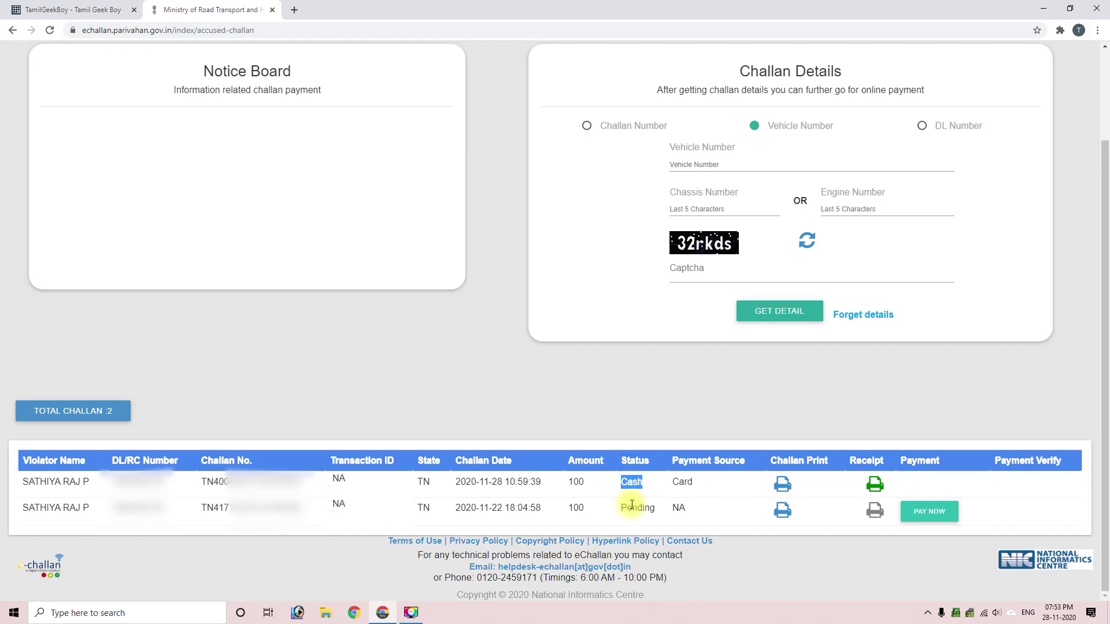
left_click(632, 506)
double_click(632, 507)
double_click(634, 481)
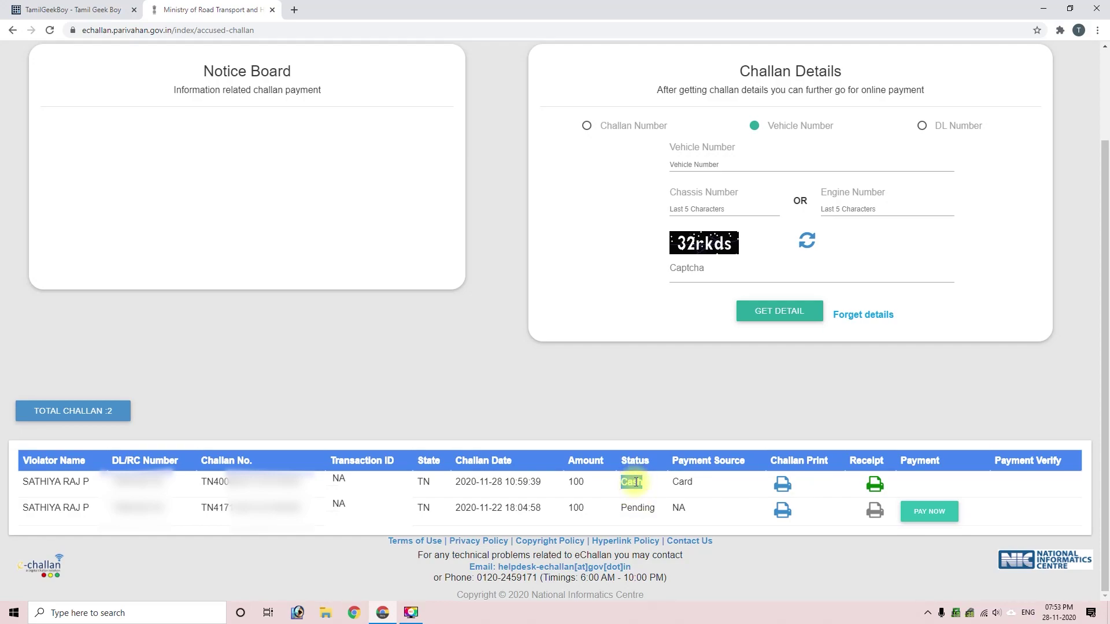
double_click(683, 482)
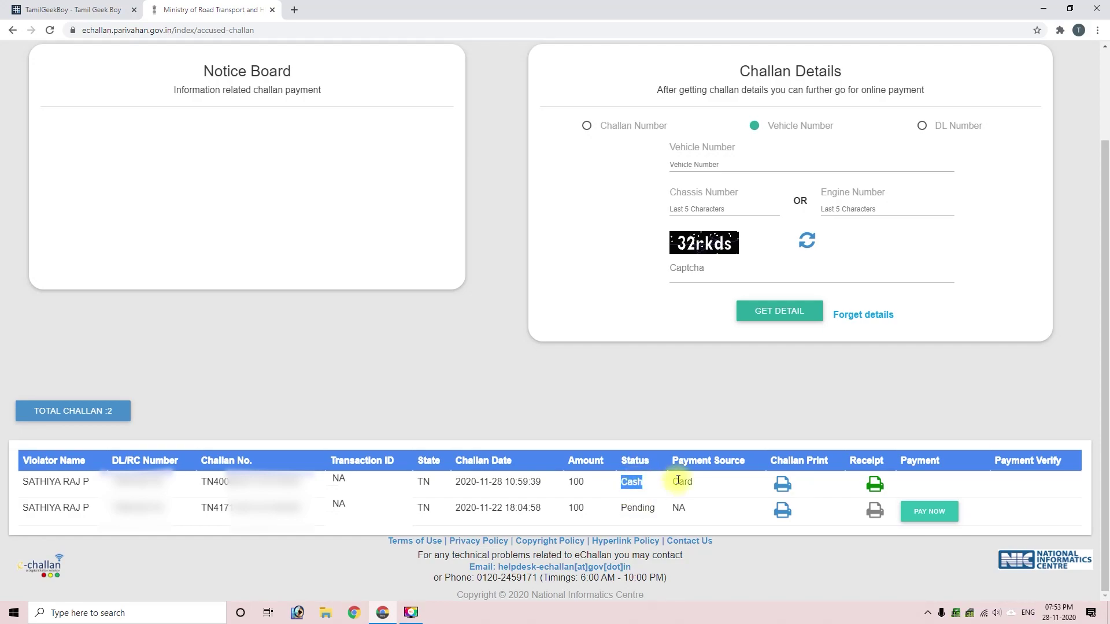
double_click(630, 508)
double_click(215, 508)
left_click(453, 507)
left_click_drag(454, 508, 545, 511)
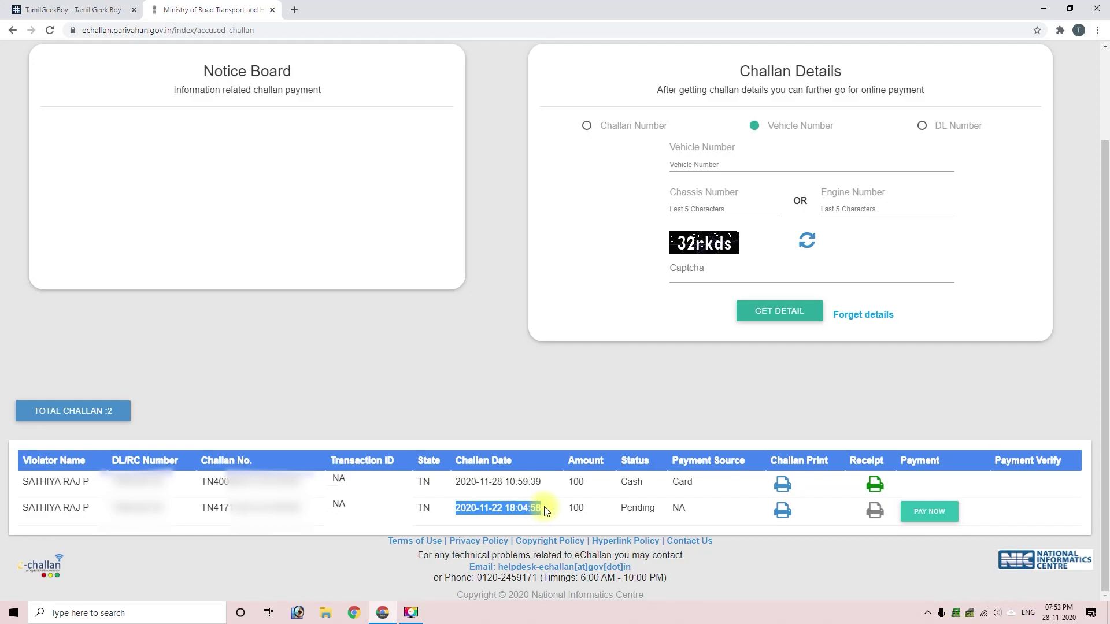
left_click(796, 460)
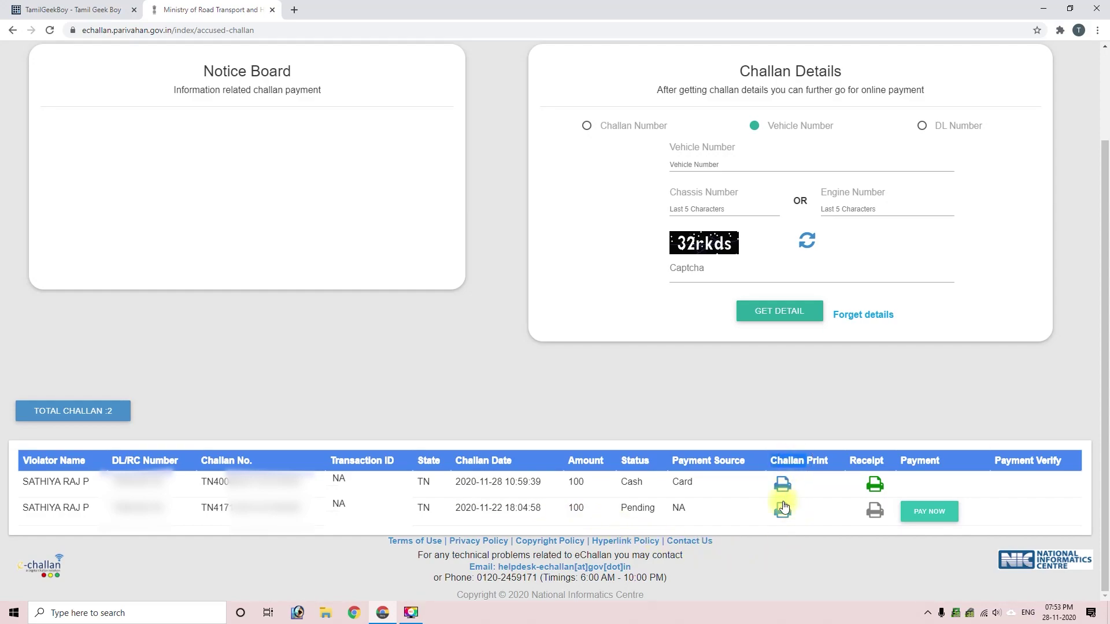
Step: Open the pending challan's print copy, dismiss the print dialog and check its 22-11-2020 date
left_click(782, 513)
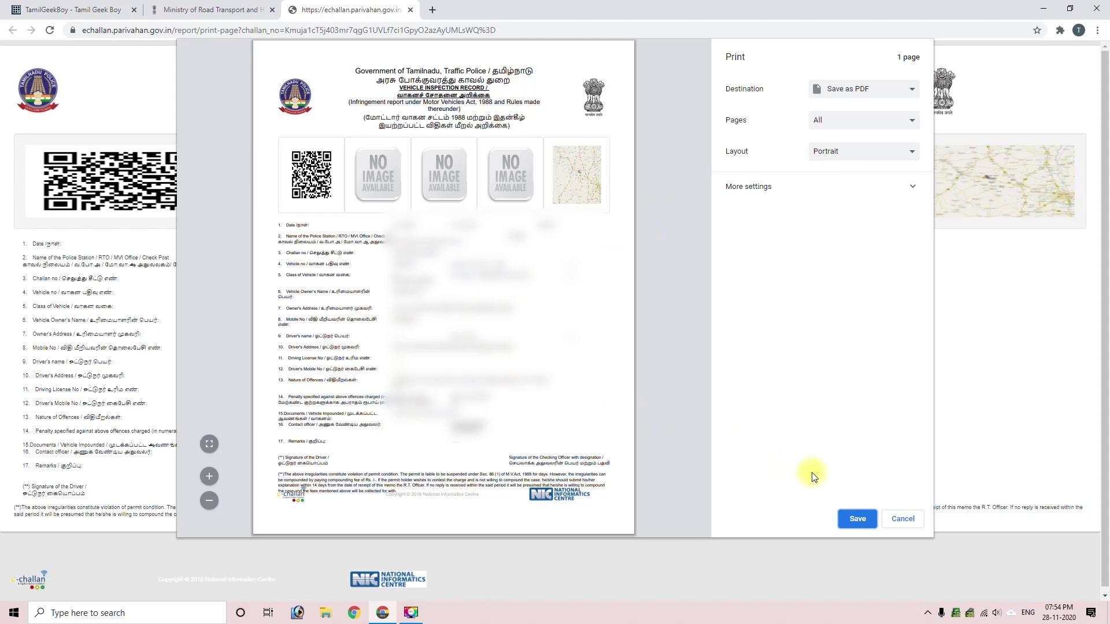
left_click(904, 519)
triple_click(388, 243)
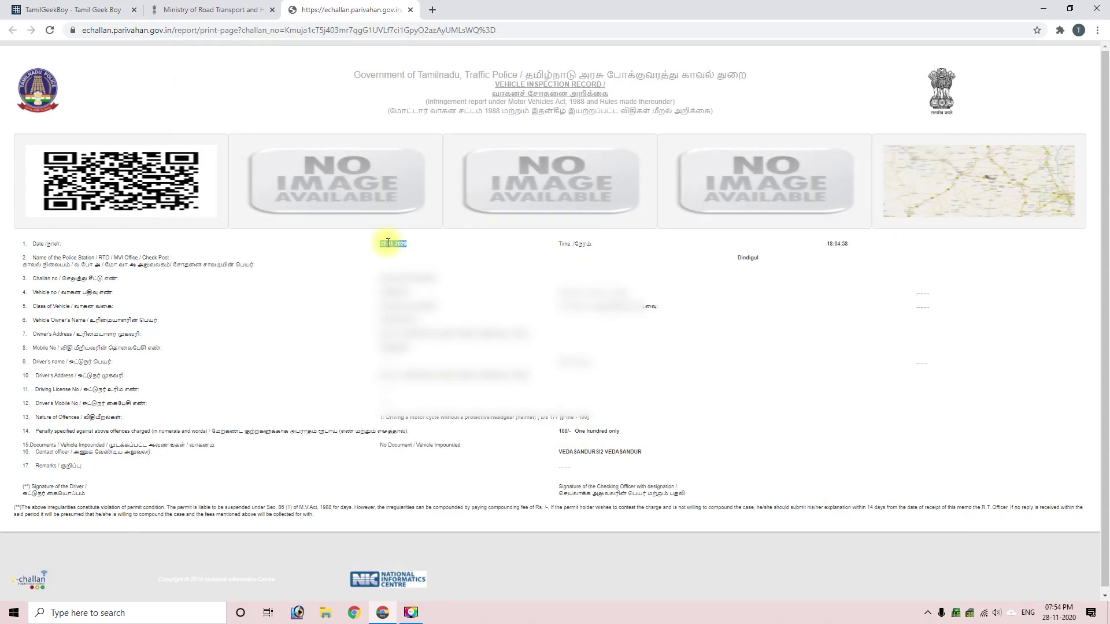
left_click(22, 417)
Step: Read the Offences and contact officer rows, then return to the challan list tab
double_click(88, 418)
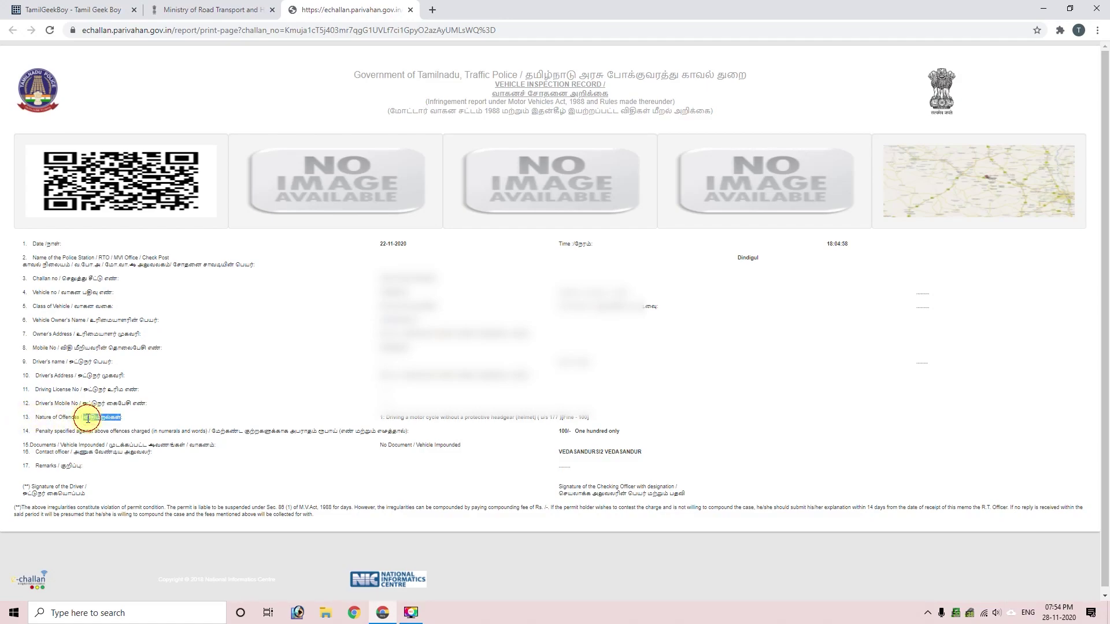
double_click(69, 417)
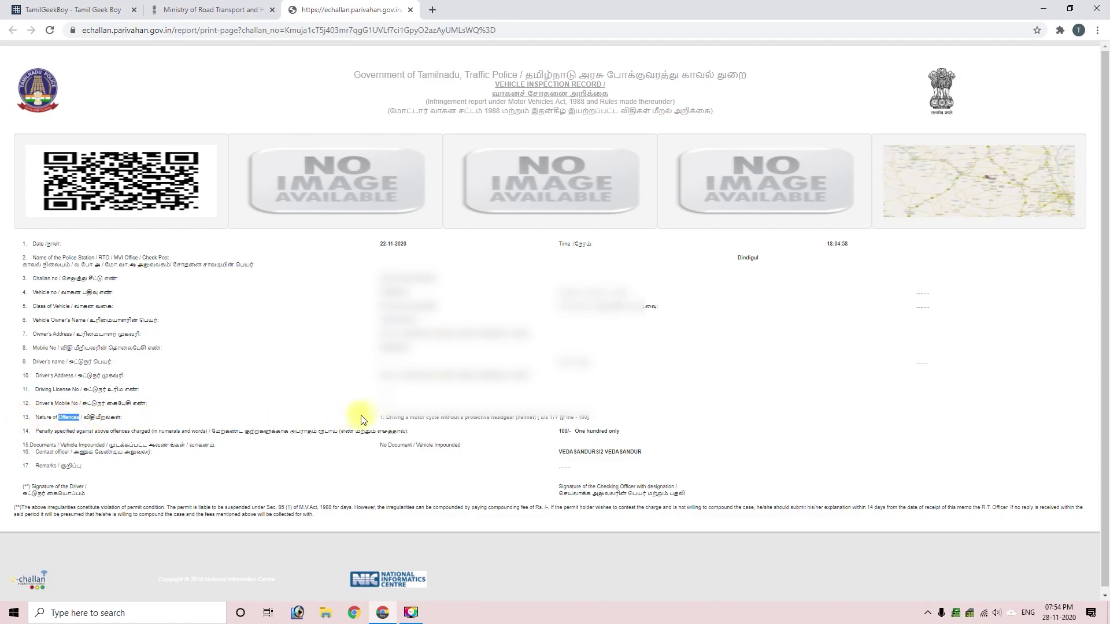
left_click(23, 454)
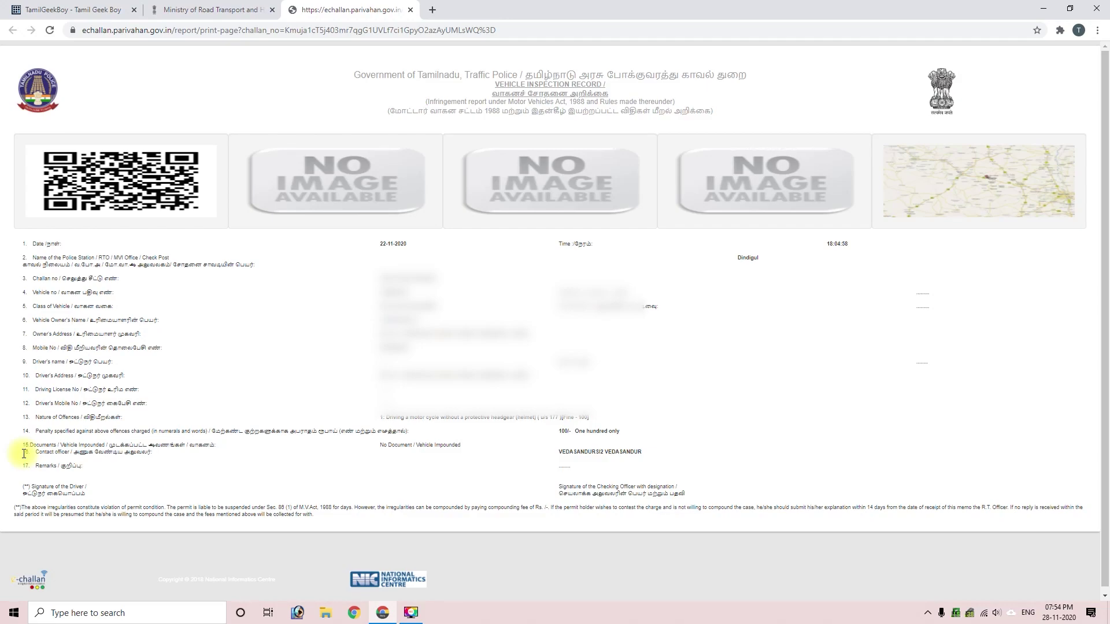
left_click_drag(24, 454, 68, 454)
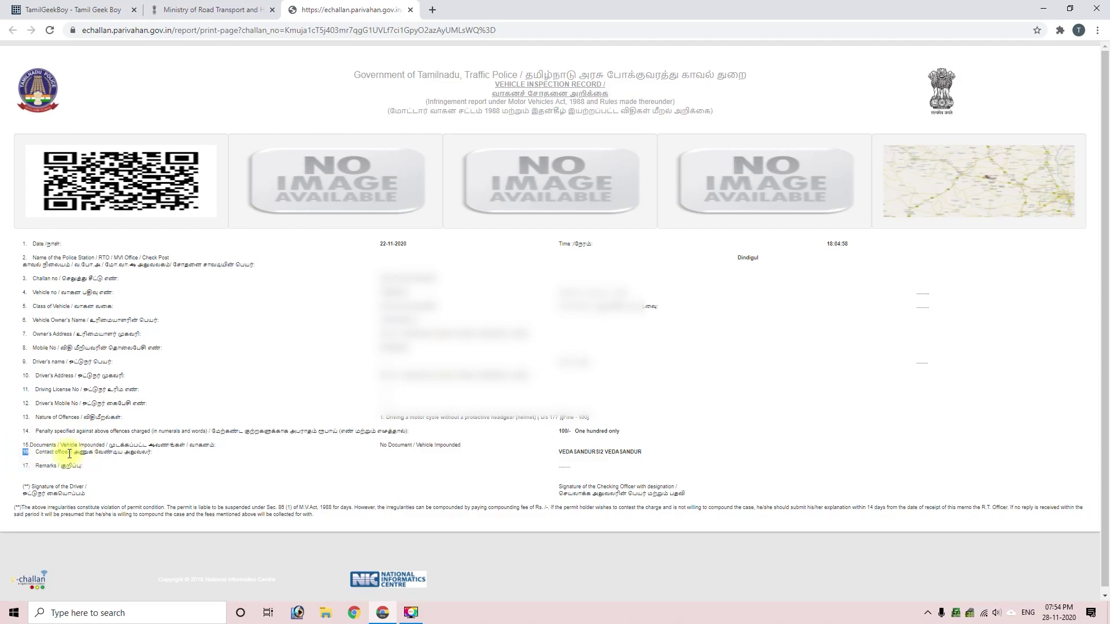
triple_click(569, 454)
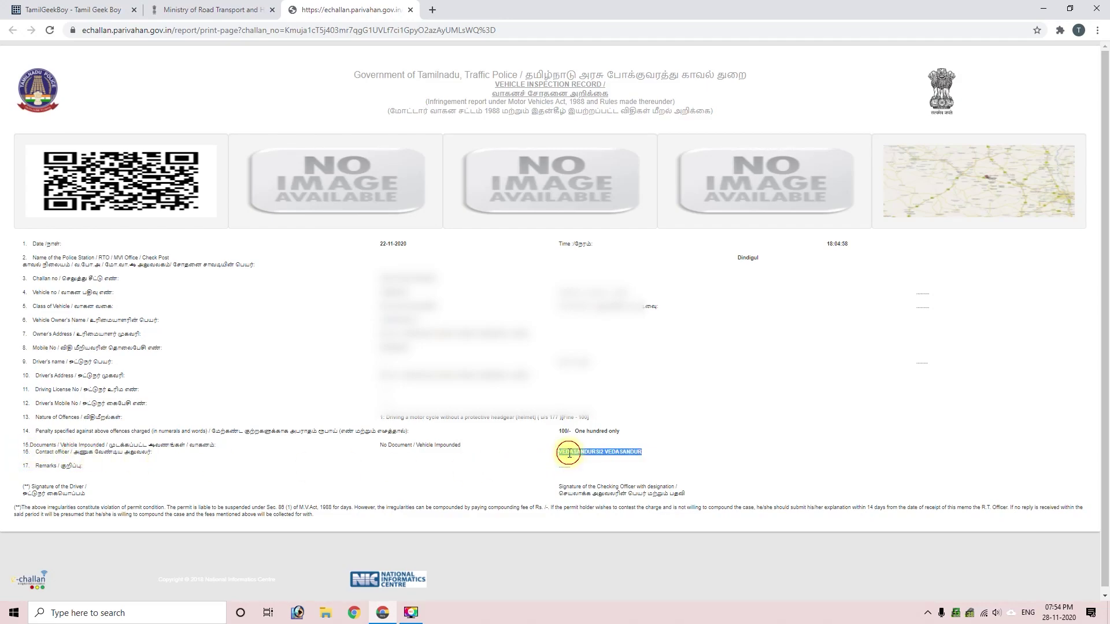
double_click(599, 453)
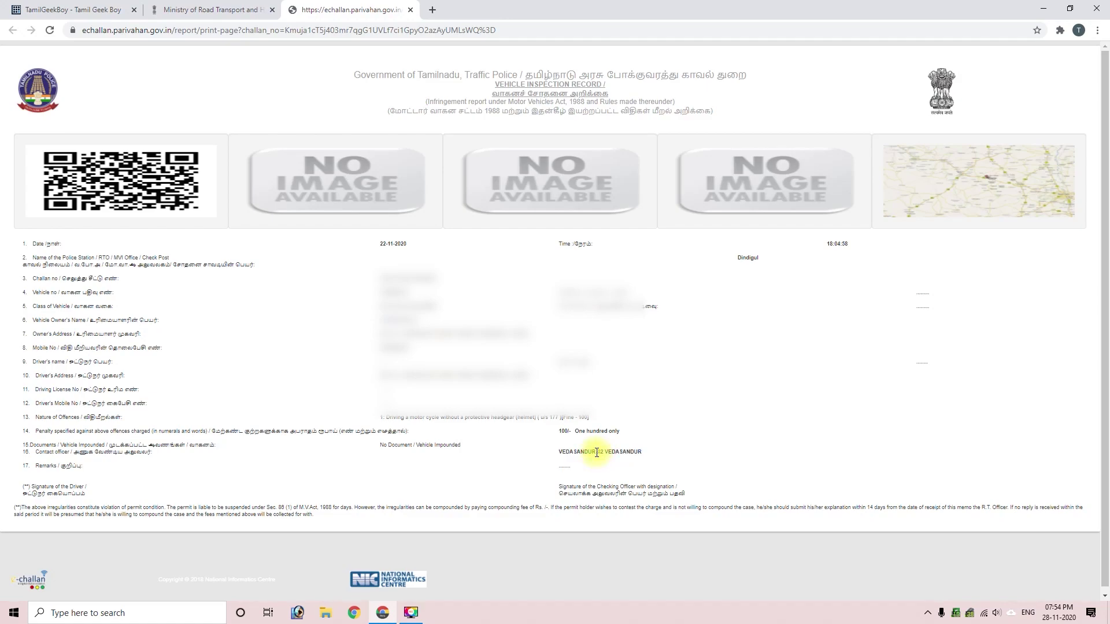
left_click(583, 453)
triple_click(592, 451)
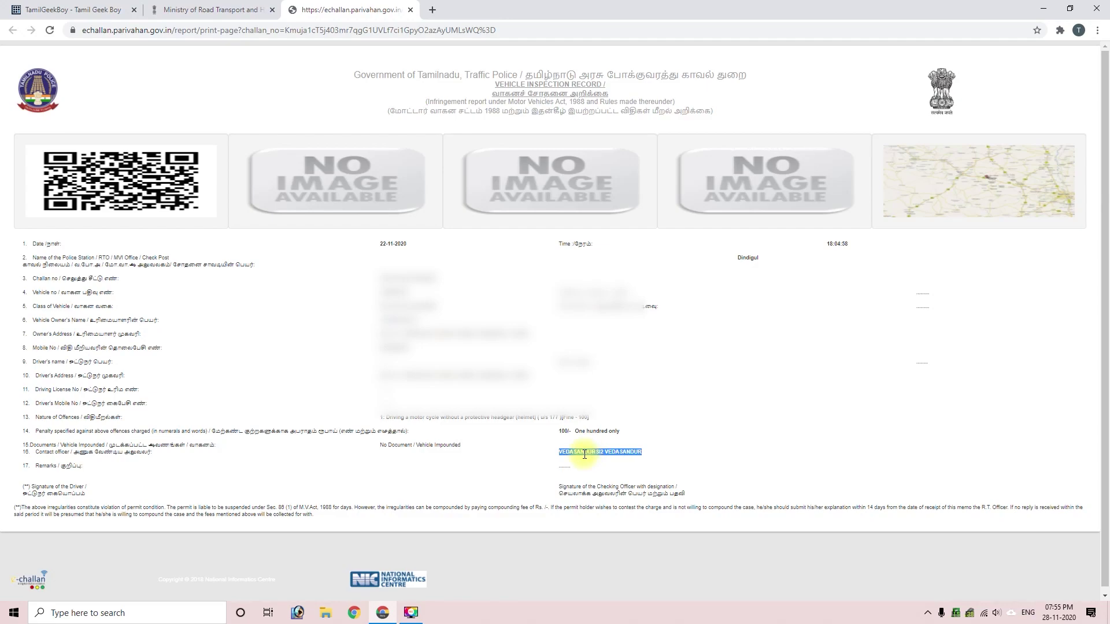
key("ctrl+shift+Tab")
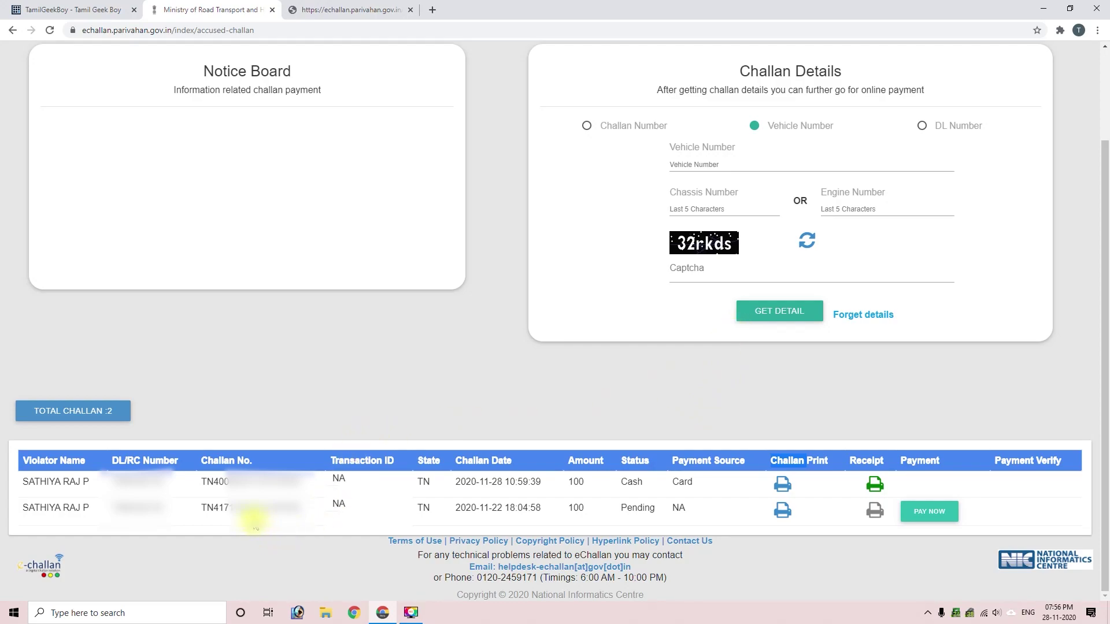
Step: Close the print tab and load the E-Challan page in a new tab
left_click(410, 10)
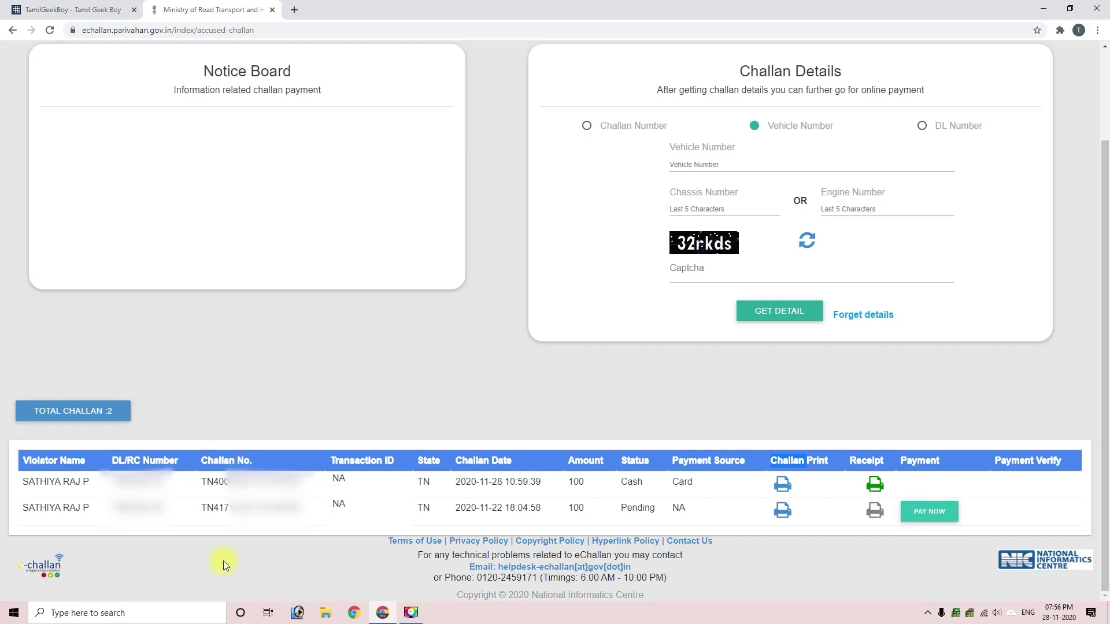
left_click(239, 31)
key("ctrl+c")
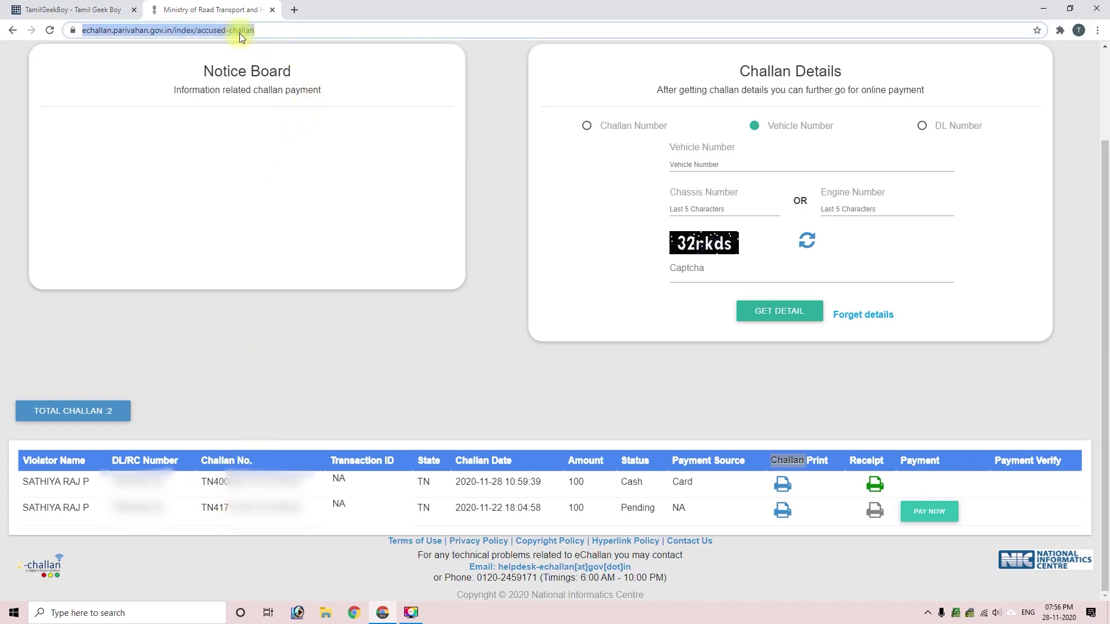
left_click(290, 12)
key("ctrl+v")
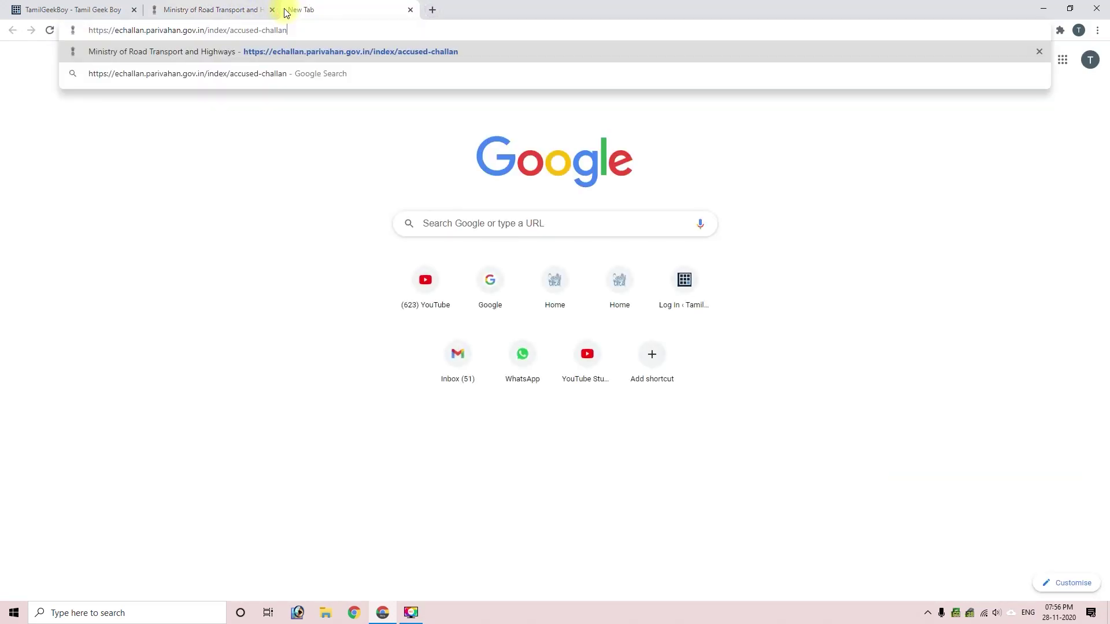
key("Return")
key("ctrl+shift+Tab")
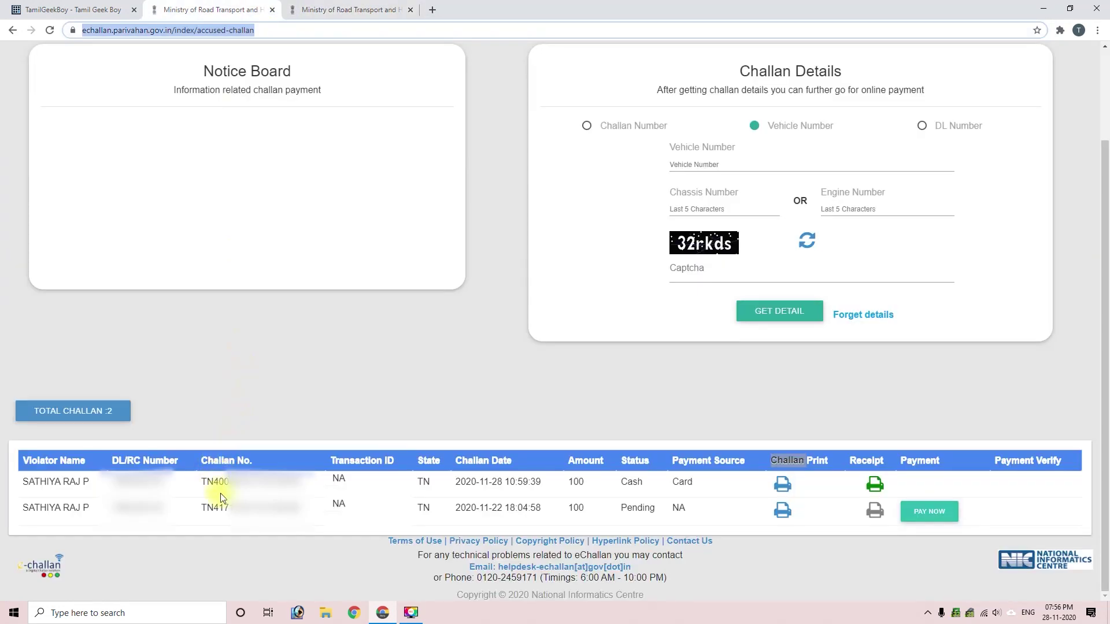
Step: Search the new tab by the pending challan's copied number with captcha gs3p9v
double_click(242, 509)
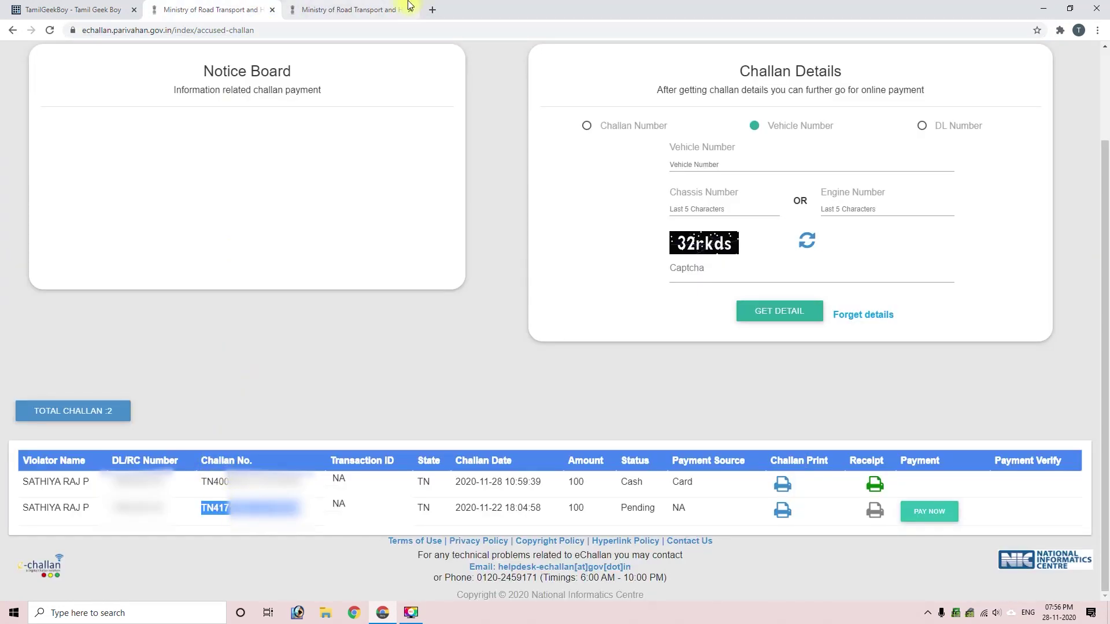
left_click(358, 9)
left_click(703, 263)
key("ctrl+v")
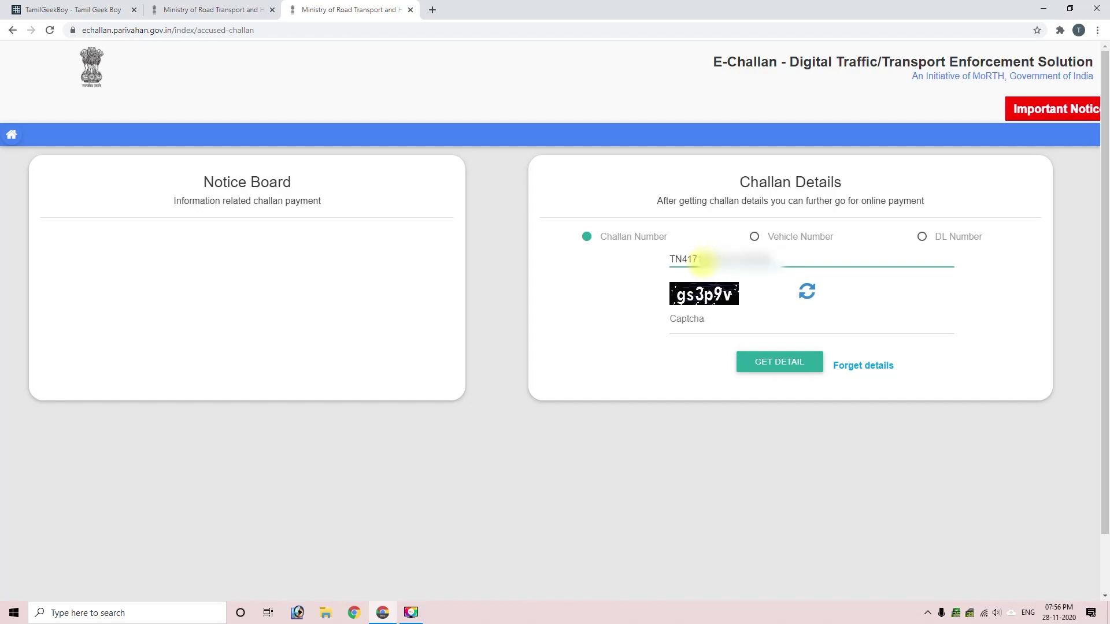
left_click(696, 323)
type("gs3p9v")
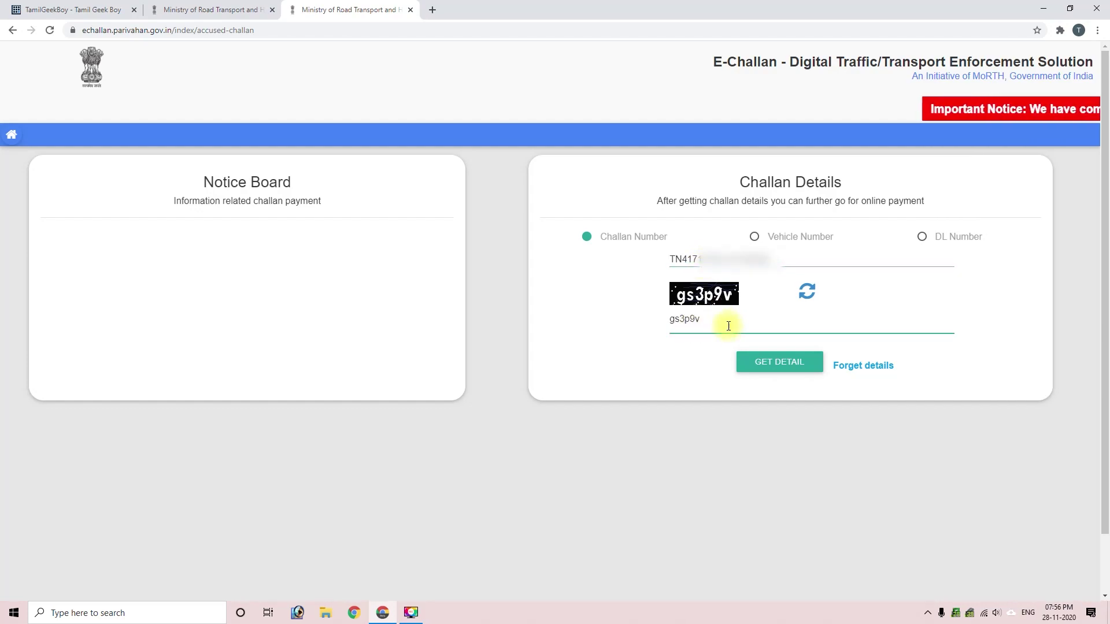
left_click(758, 360)
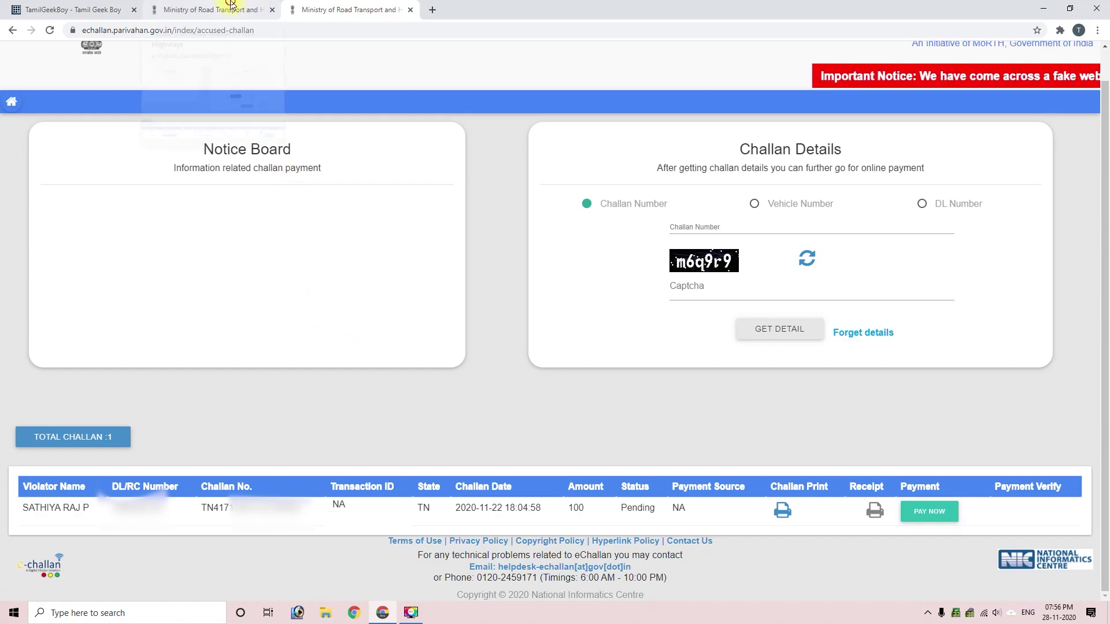
Step: Compare the single-challan result with the tab listing both challans
left_click(211, 10)
left_click(238, 536)
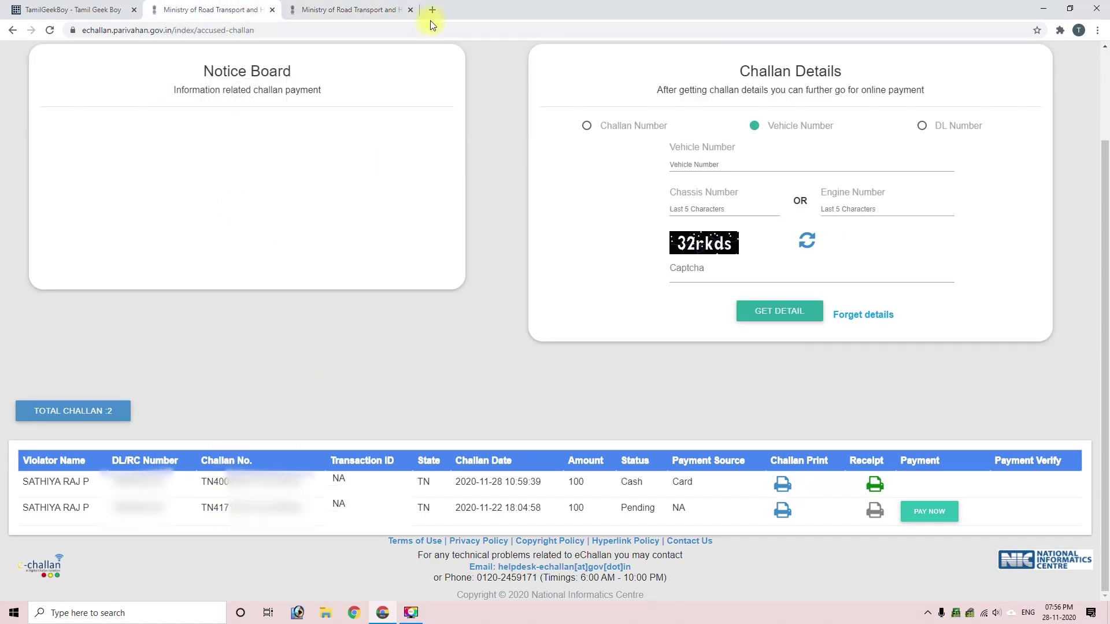
left_click(345, 10)
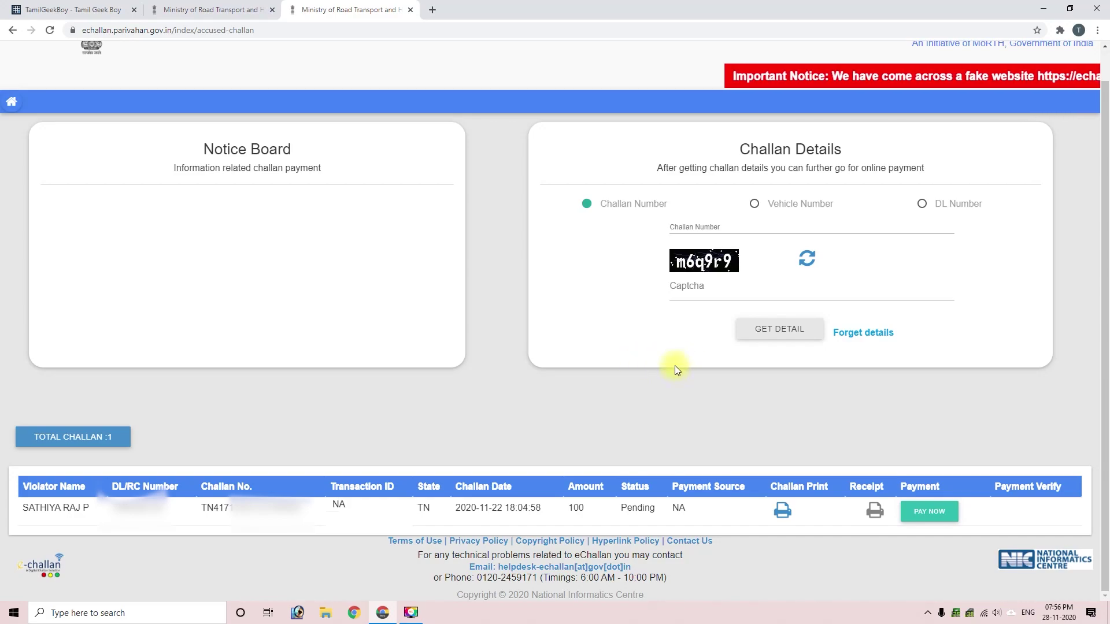
left_click(211, 10)
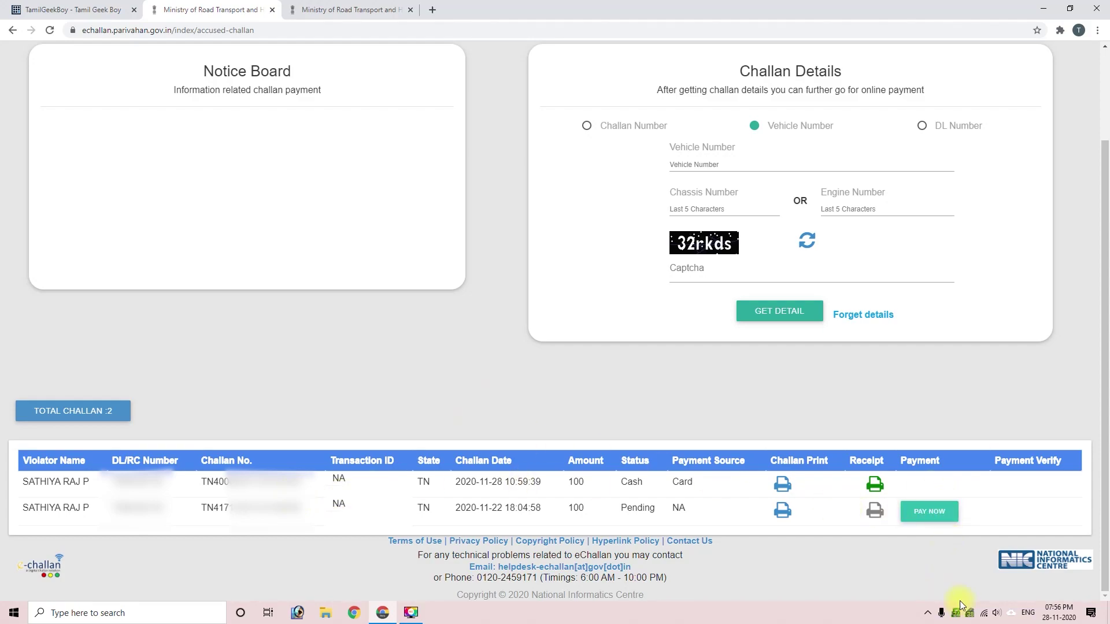
Step: Start paying the pending challan and verify the mobile number with an OTP
left_click(930, 513)
left_click(455, 297)
key("ctrl+v")
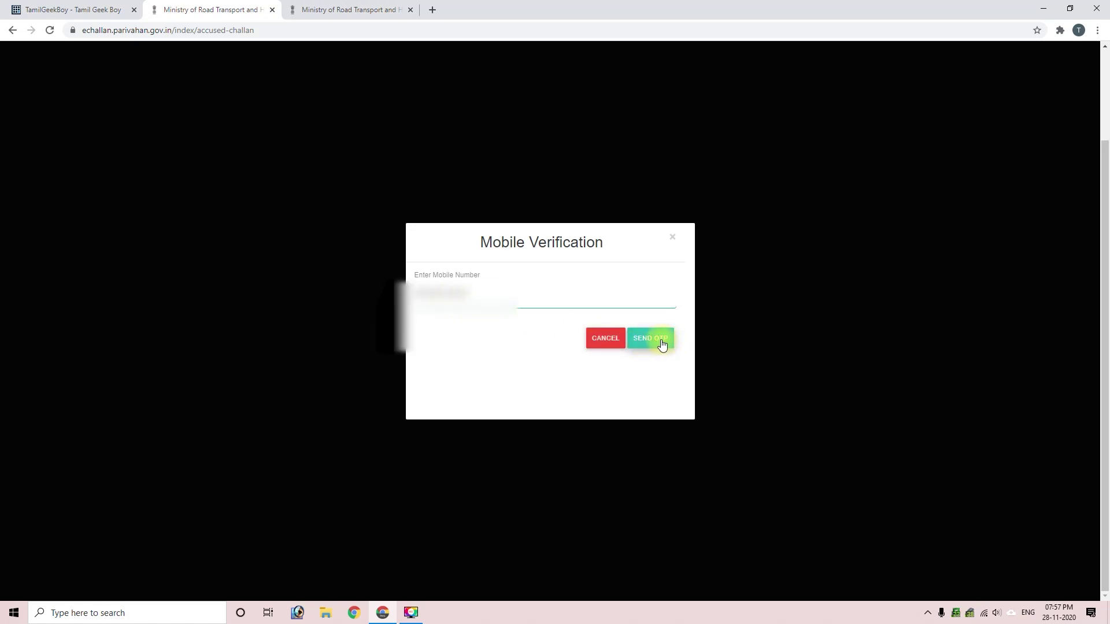
left_click(662, 341)
left_click(460, 294)
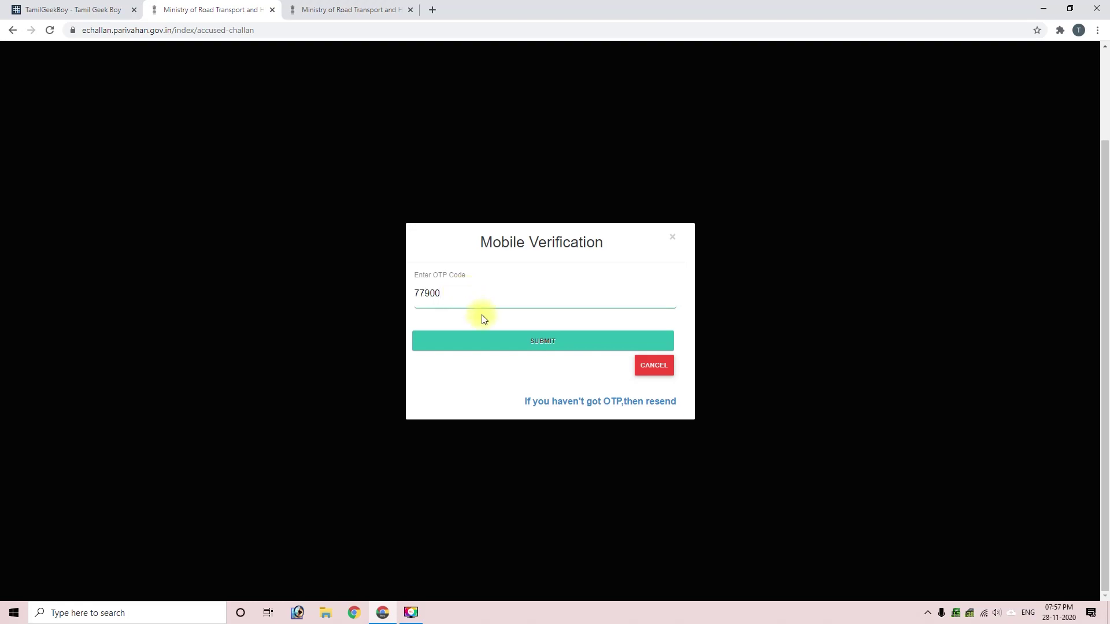
left_click(532, 344)
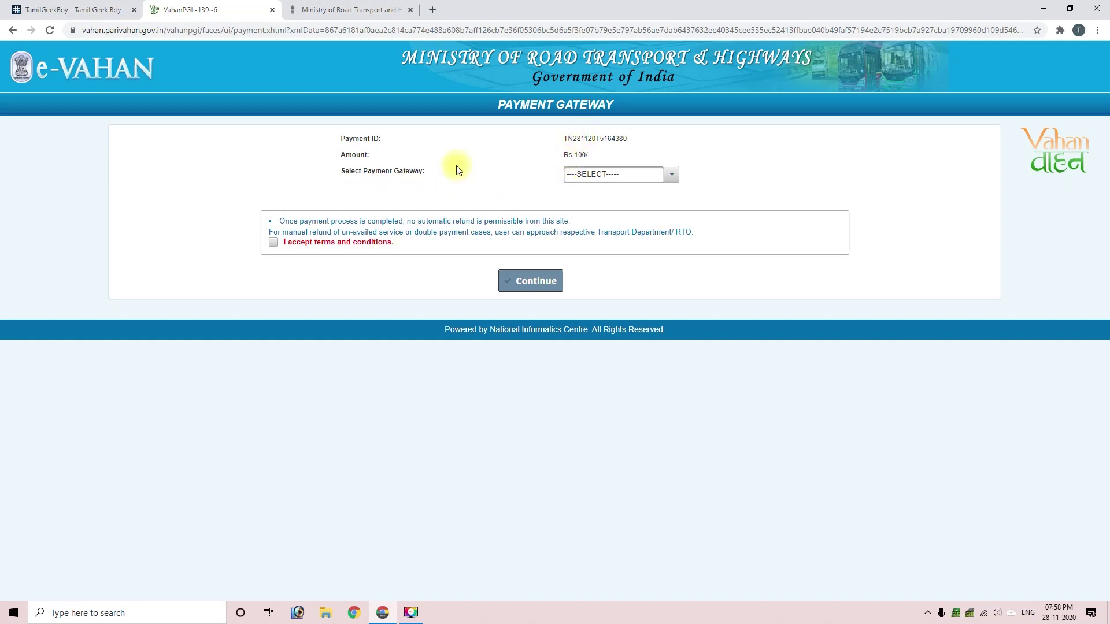
Step: Select SBIePay (Multi Banking) as gateway, accept the terms and continue
left_click(598, 178)
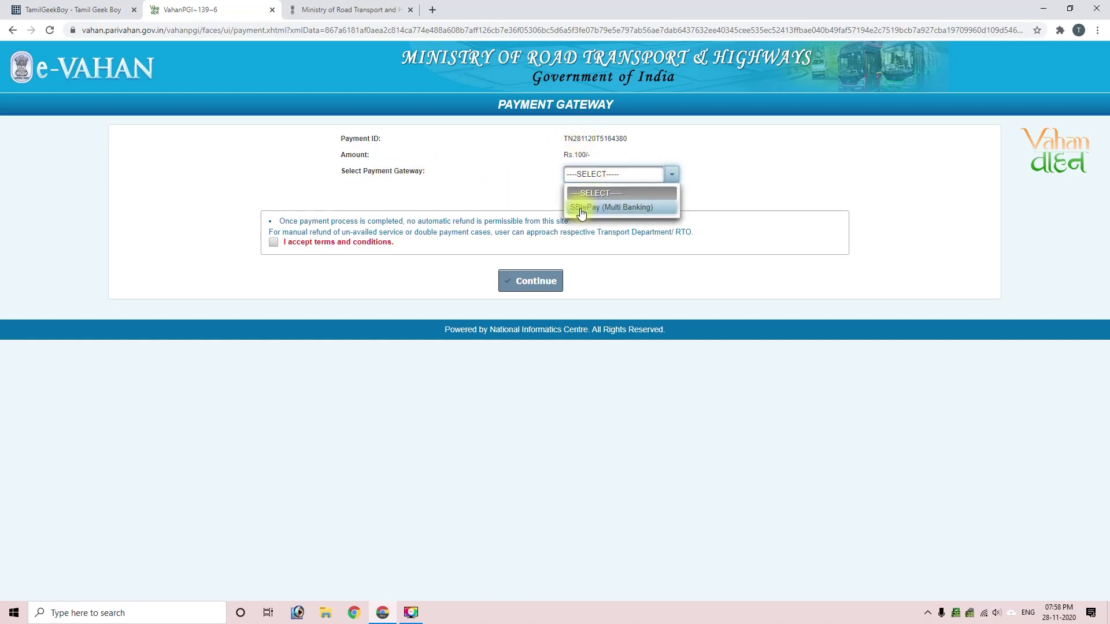
left_click(602, 211)
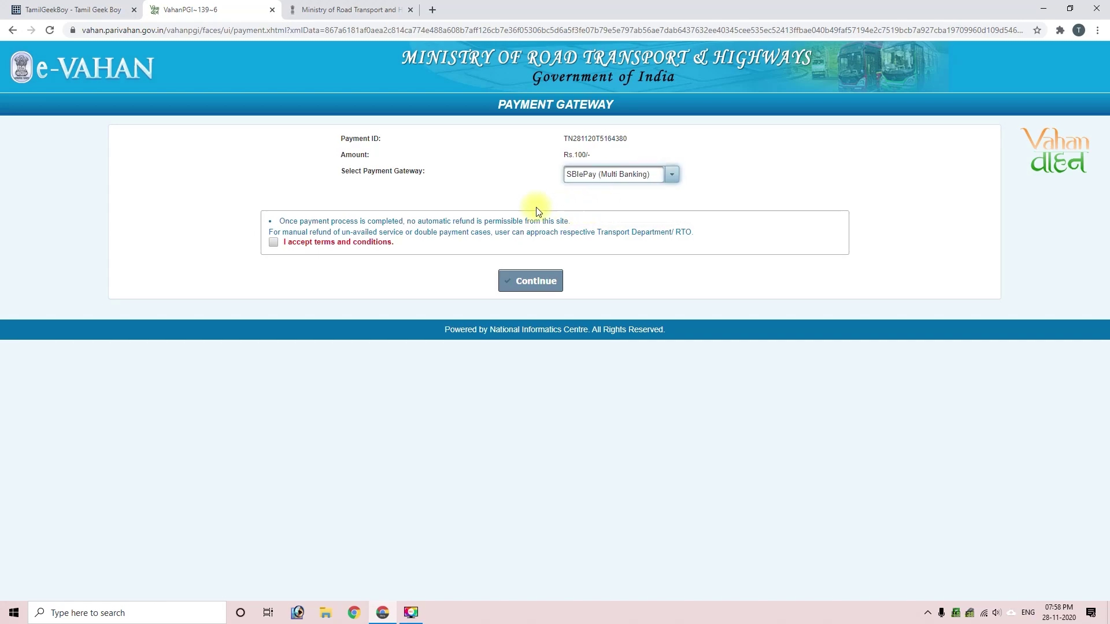
left_click(273, 243)
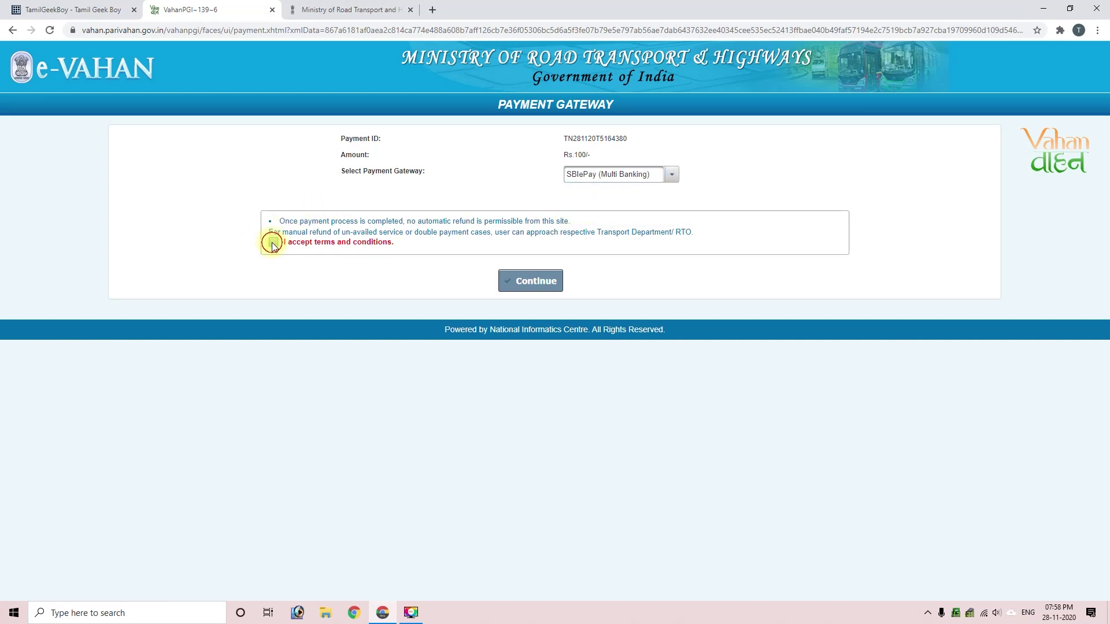
left_click(523, 281)
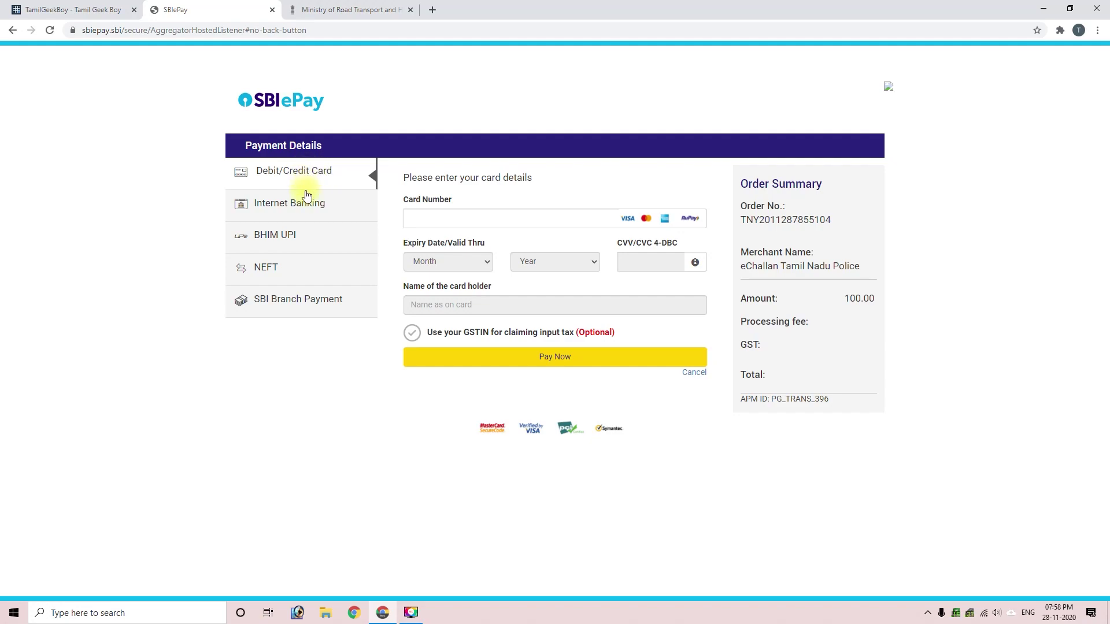
Step: Compare the Internet Banking and BHIM UPI payment options, settling on Internet Banking
left_click(298, 207)
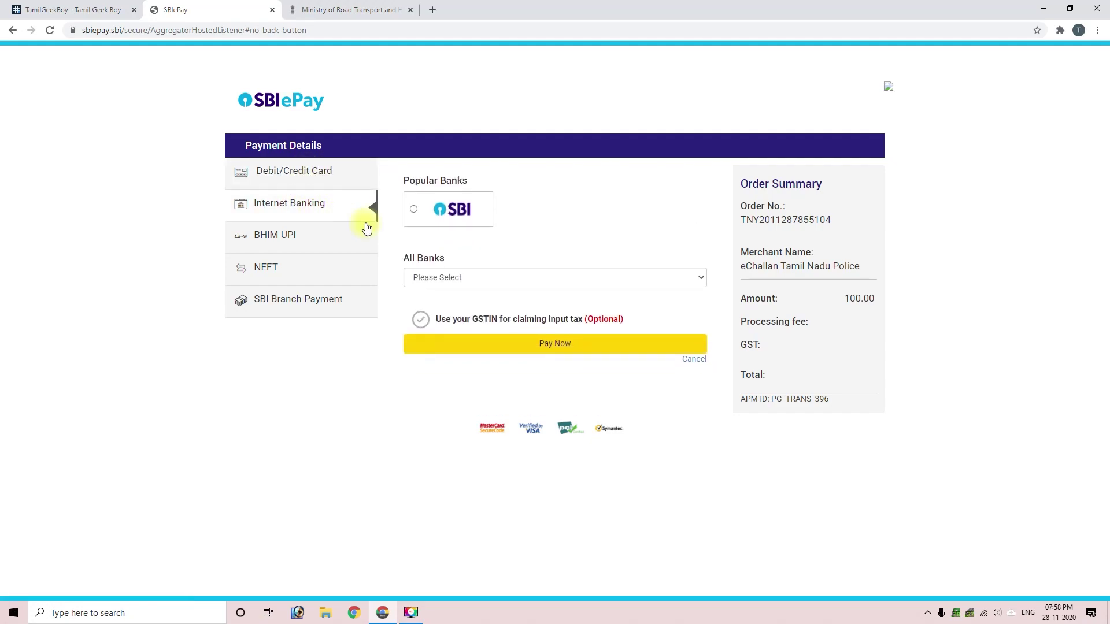
left_click(274, 241)
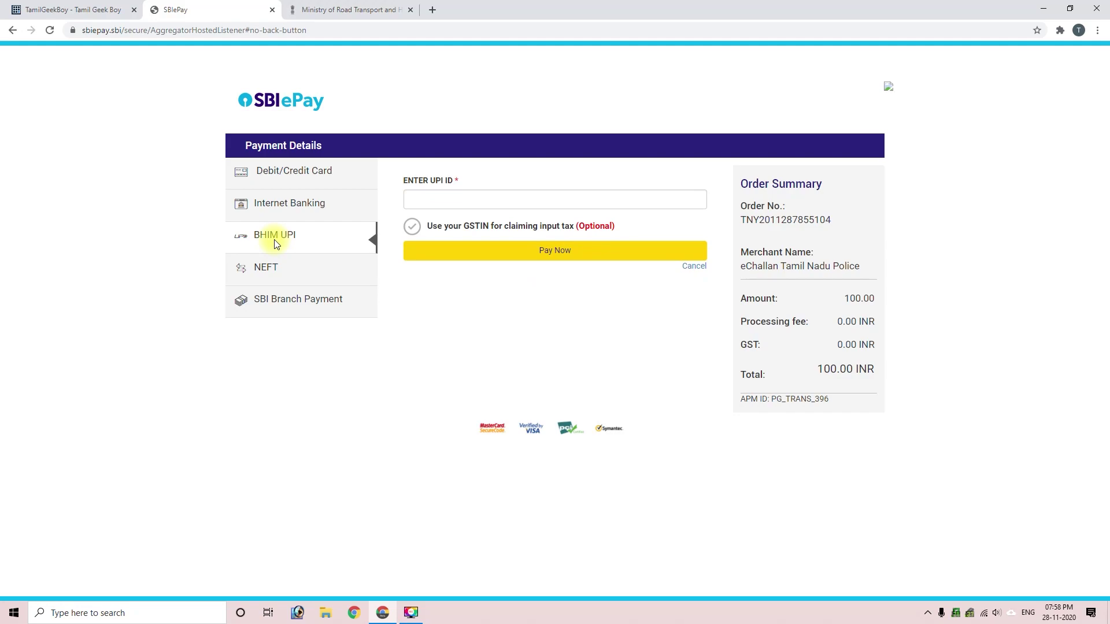
left_click(416, 203)
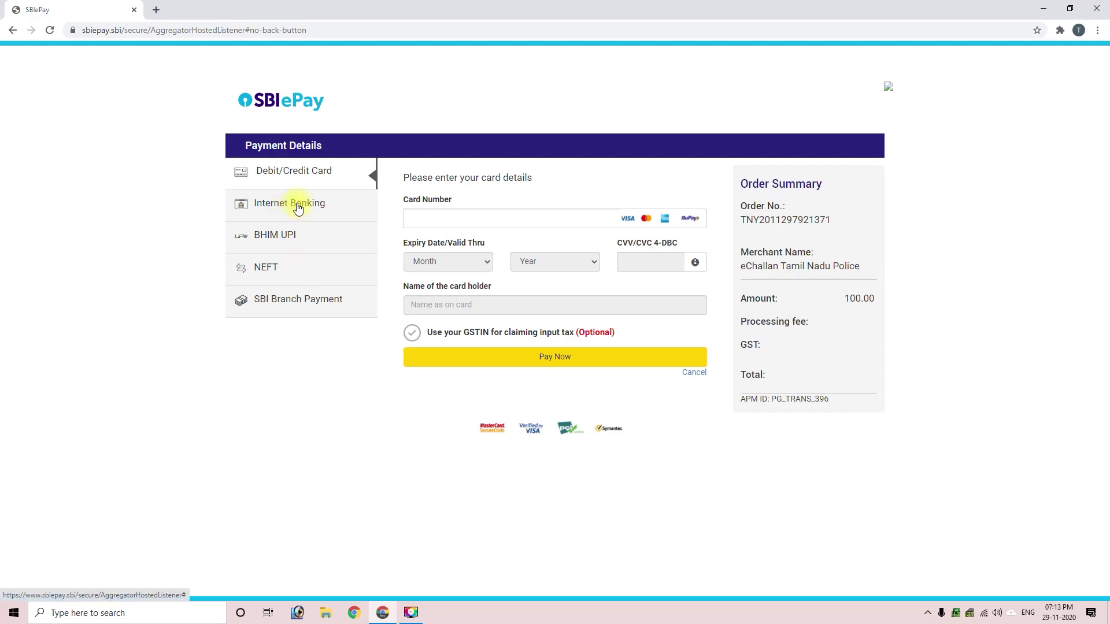
left_click(299, 209)
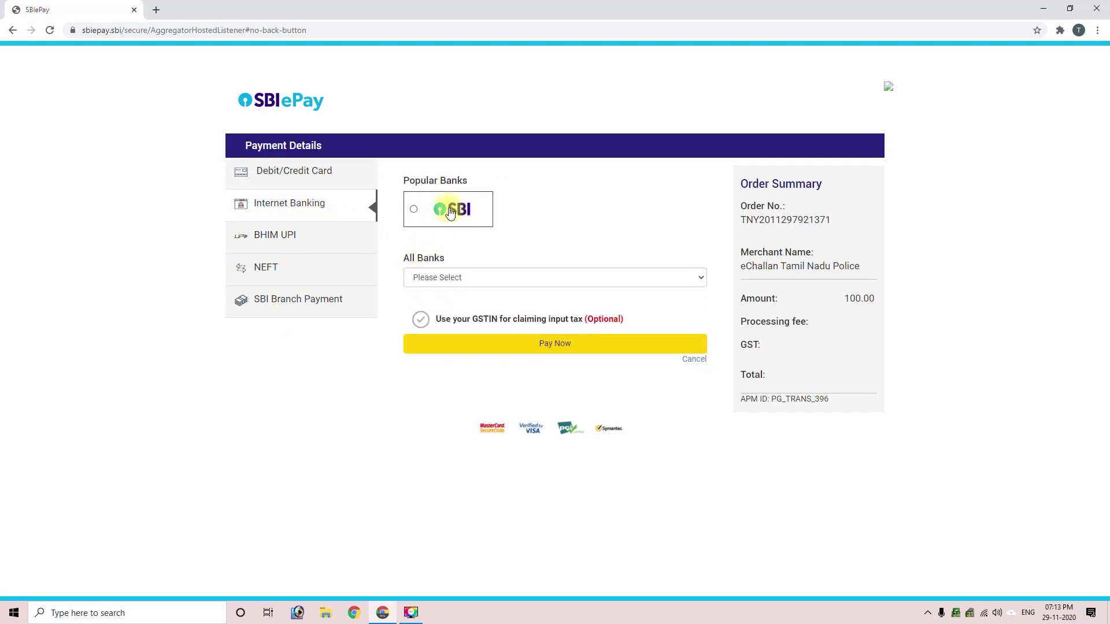
Step: Pay the 100 through State Bank of India net banking and confirm the success message
left_click(462, 278)
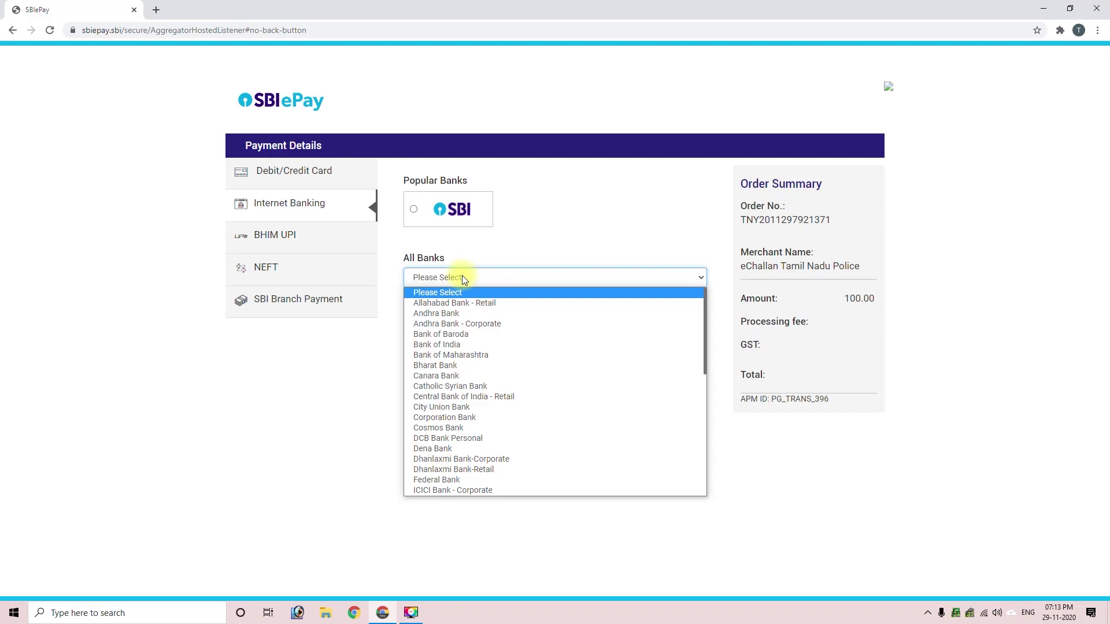
left_click(455, 209)
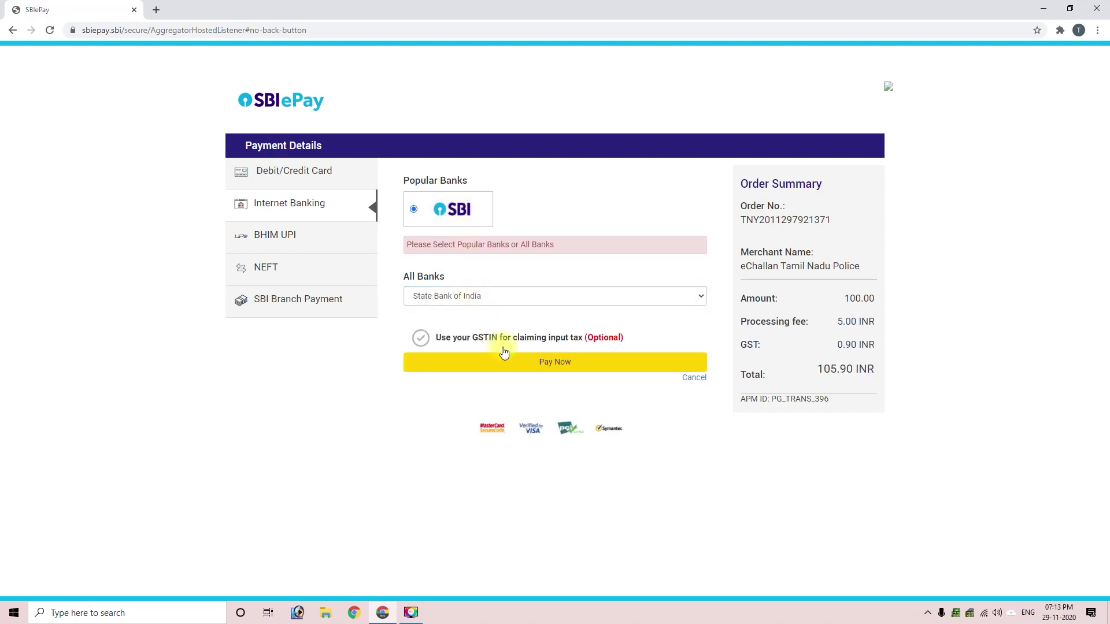
left_click(536, 363)
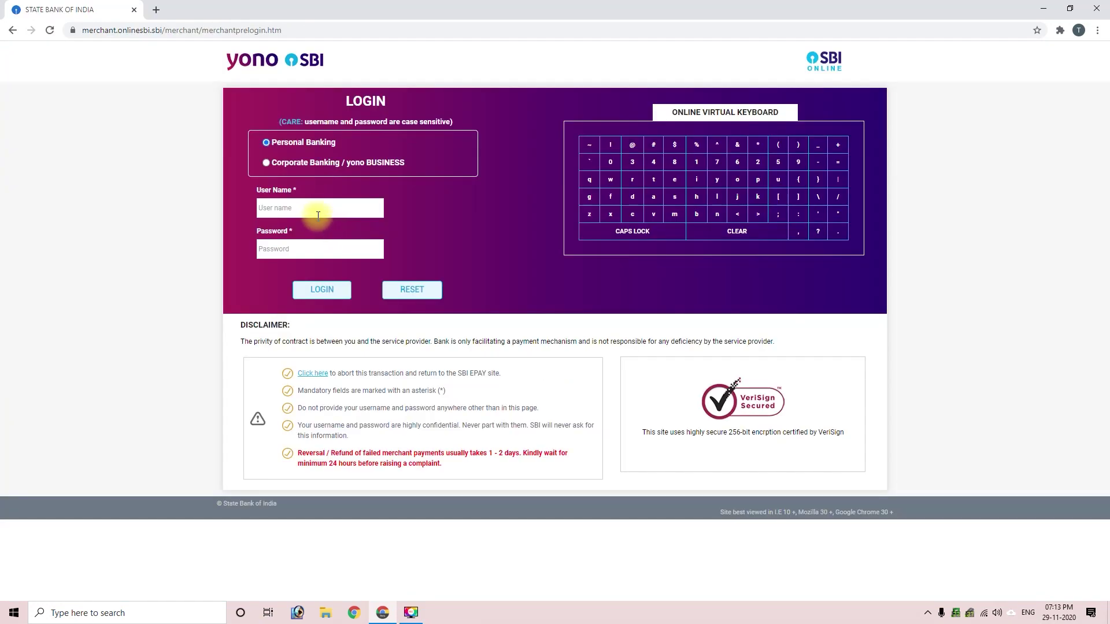
left_click(315, 211)
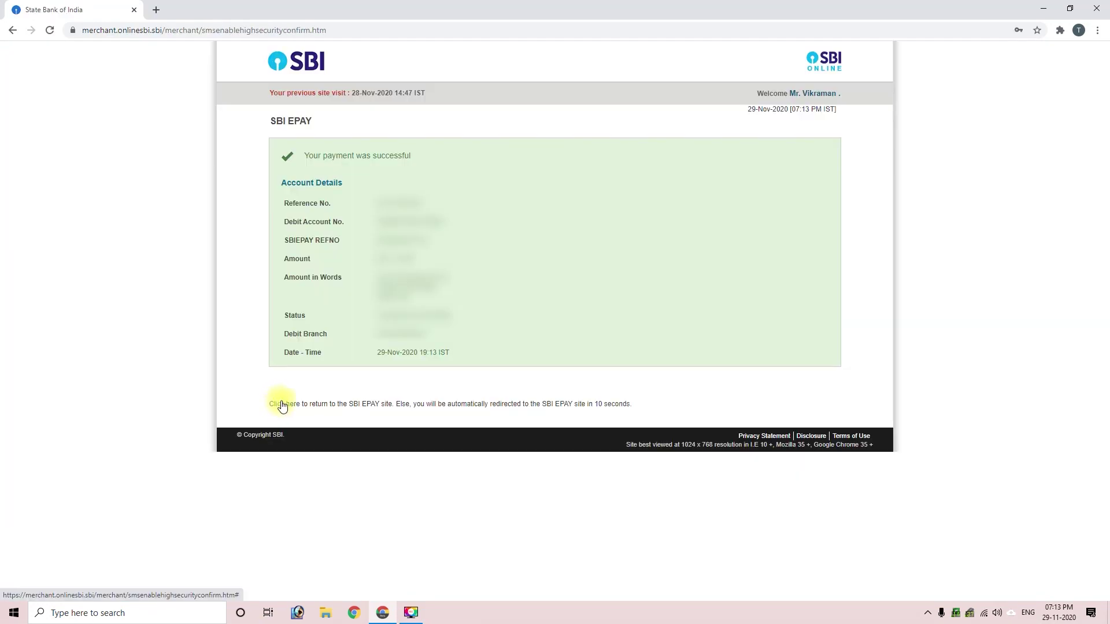
left_click(281, 403)
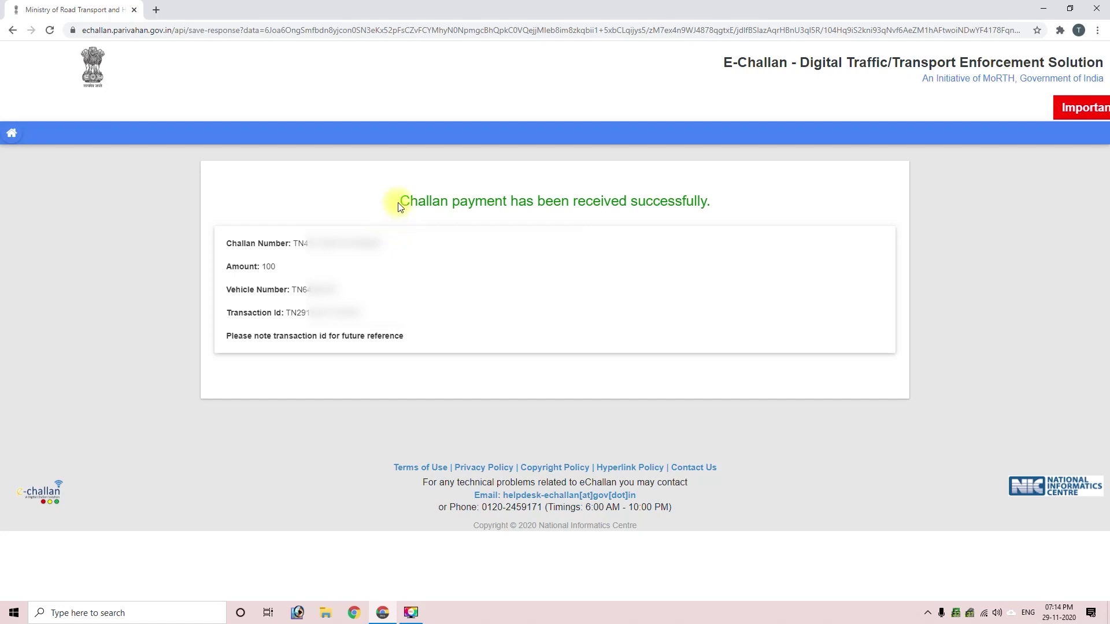
left_click_drag(397, 202, 705, 203)
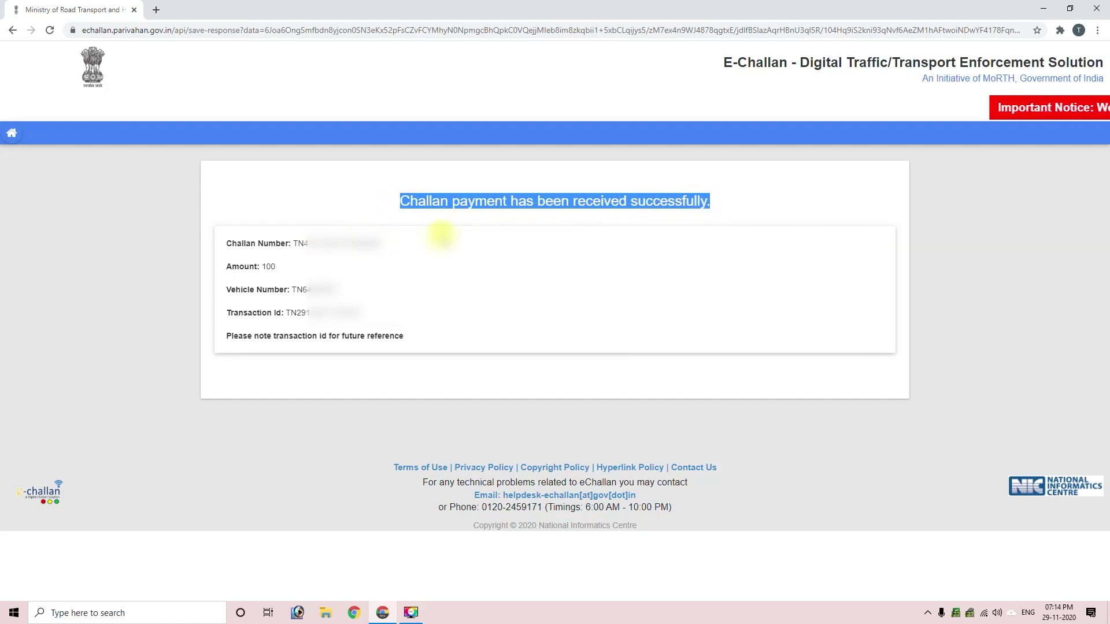
Step: Open the E-Challan site in a new tab by typing 'ech'
left_click(439, 235)
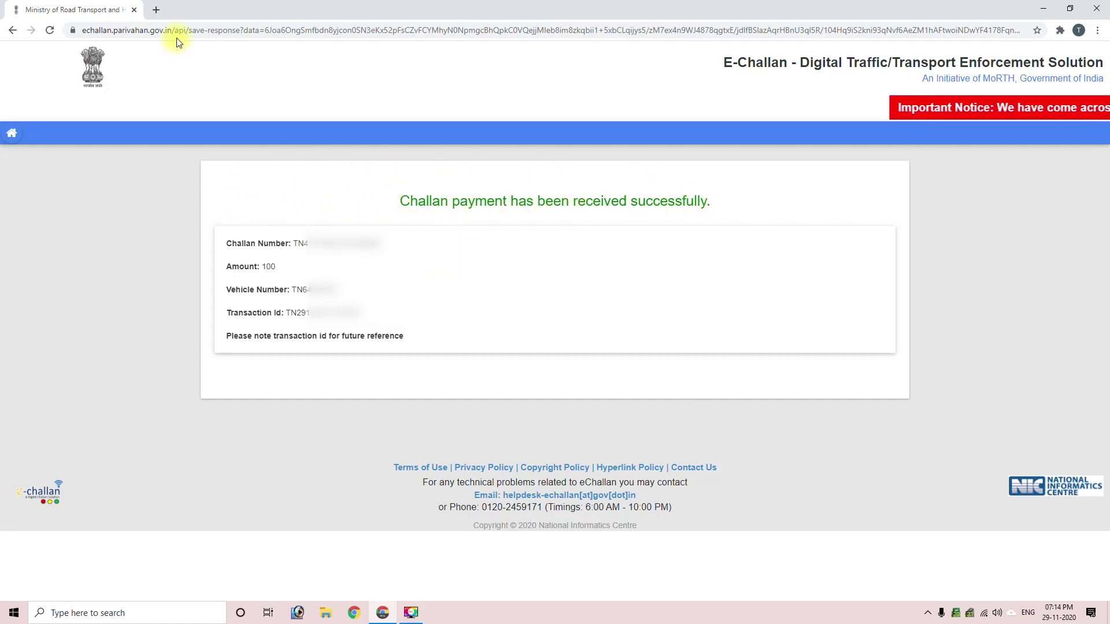
left_click(157, 9)
type("ech")
key("Return")
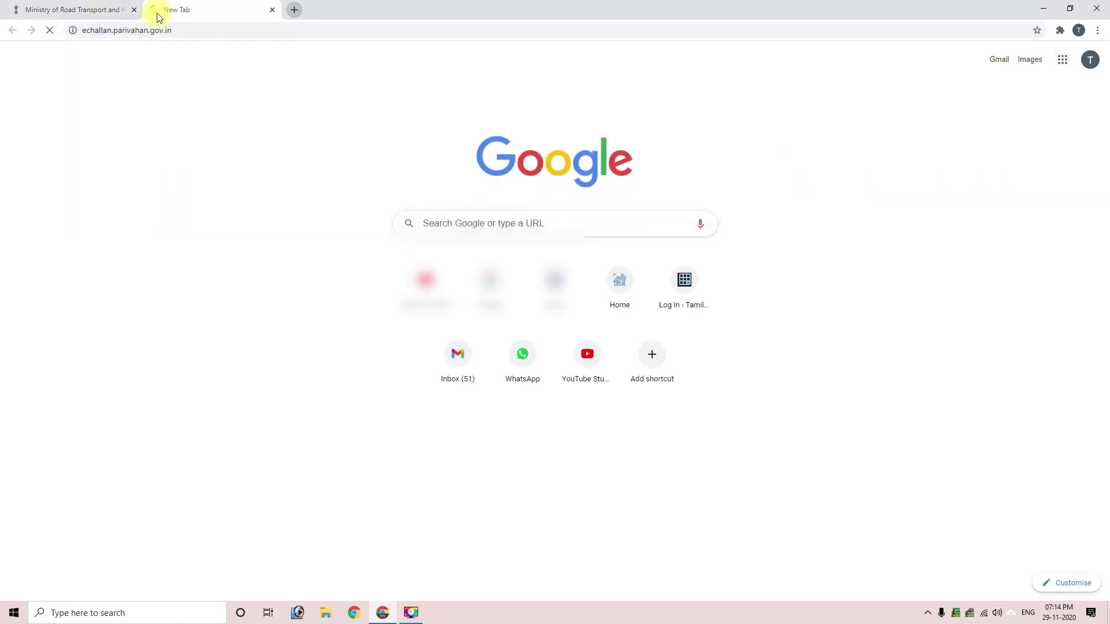
Step: Copy the paid challan's number from the success page into the Challan Number field
left_click(30, 10)
double_click(312, 243)
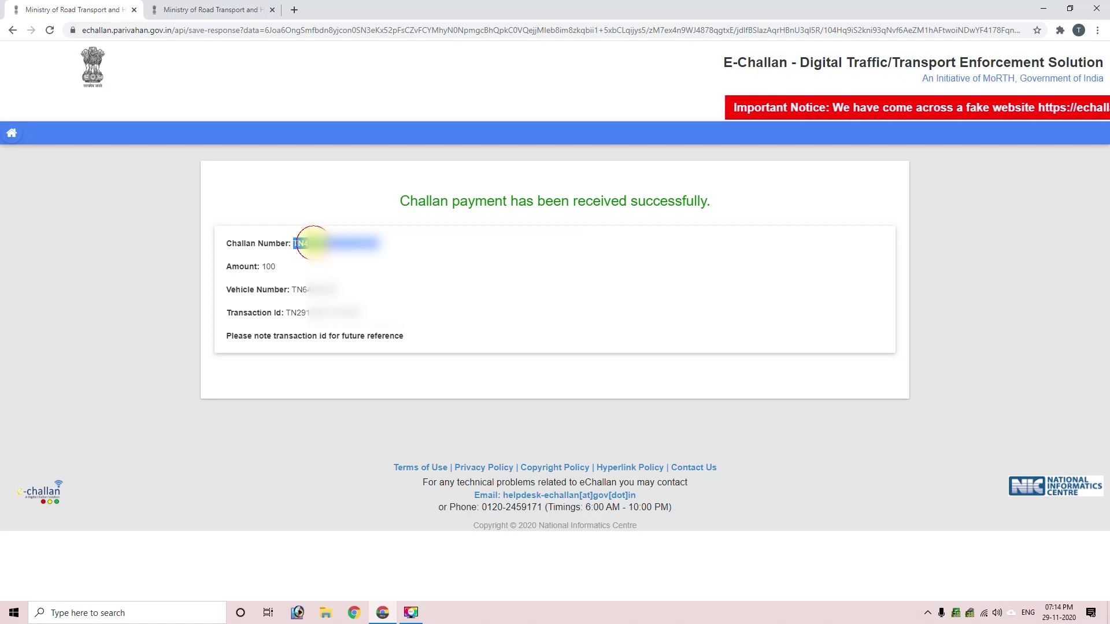
left_click(215, 9)
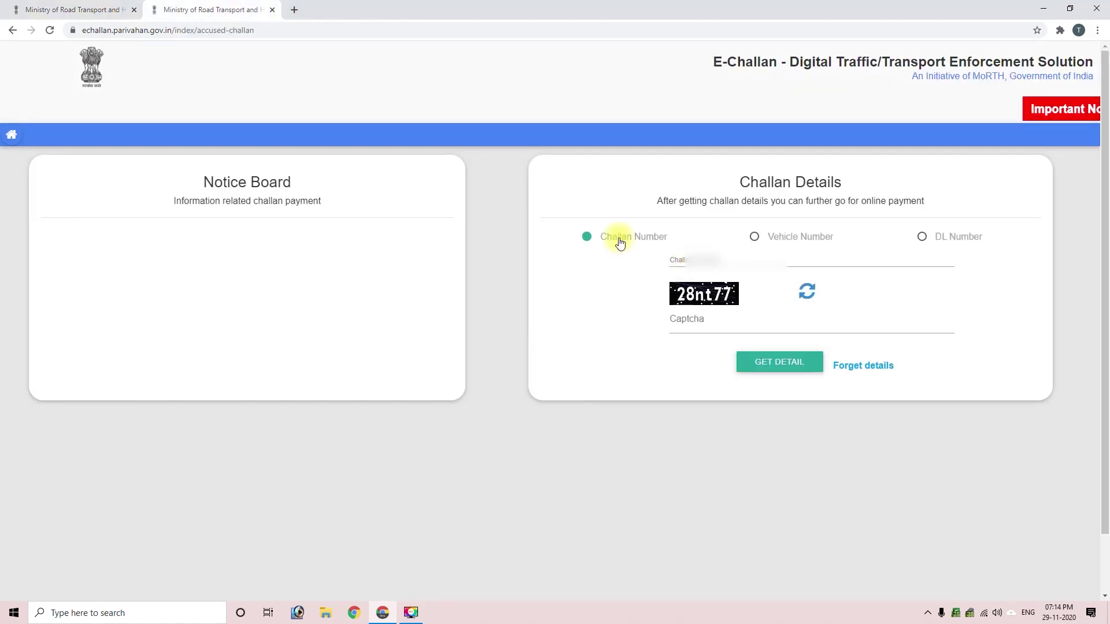
left_click(703, 258)
key("ctrl+v")
left_click(699, 318)
Step: Enter the captcha and fetch the challan's details
type("28nt77")
left_click(792, 363)
double_click(895, 487)
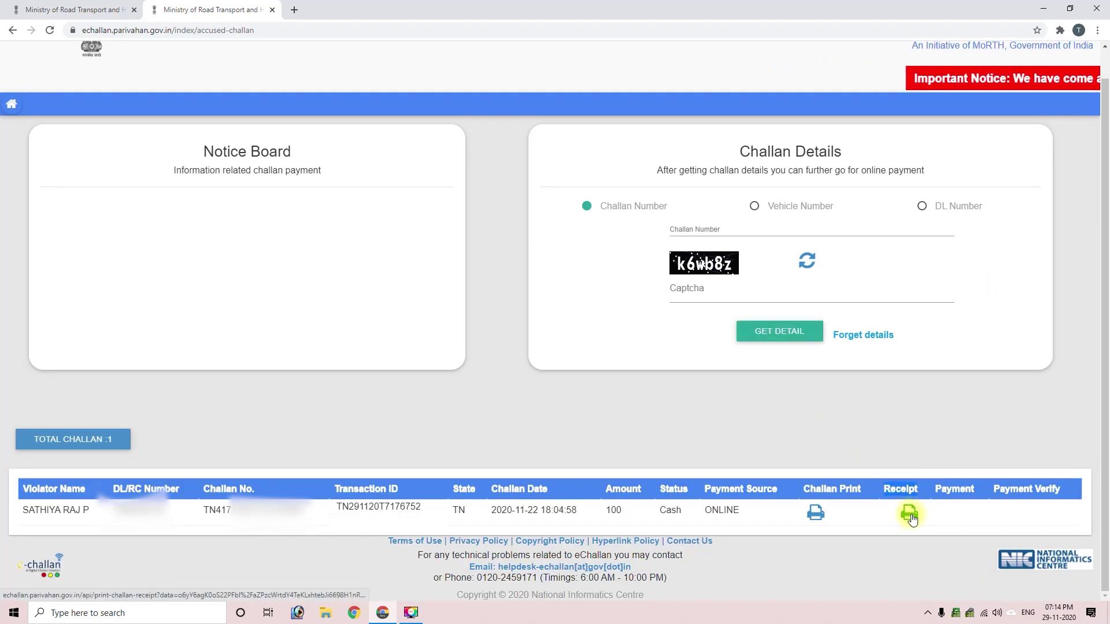
Step: Open the challan's payment receipt and check its 29/11/2020 payment date
left_click(908, 514)
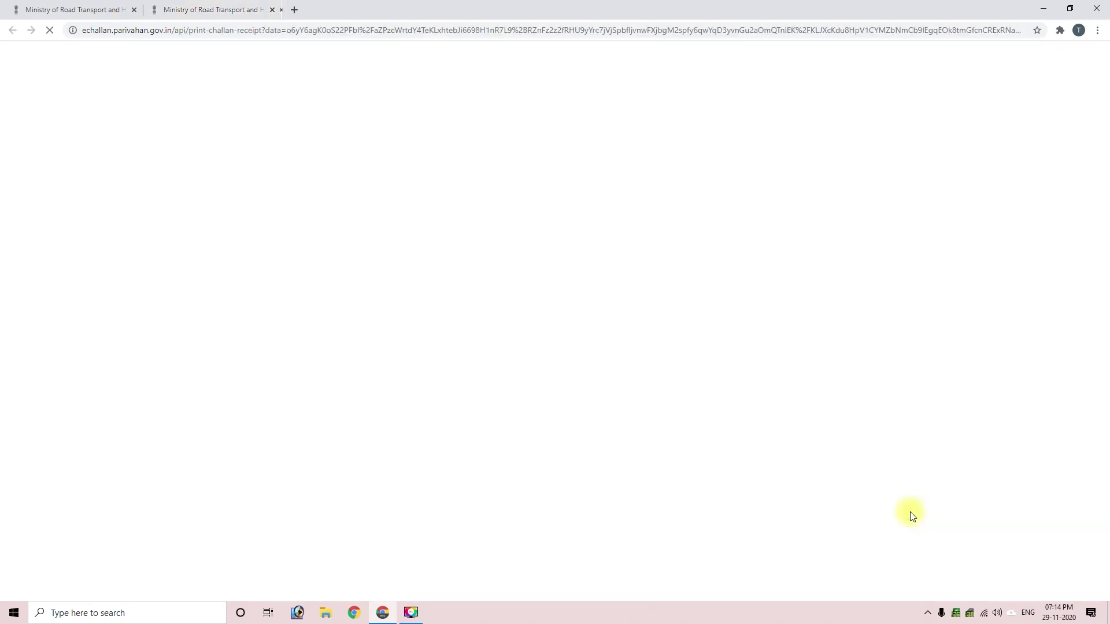
key("Escape")
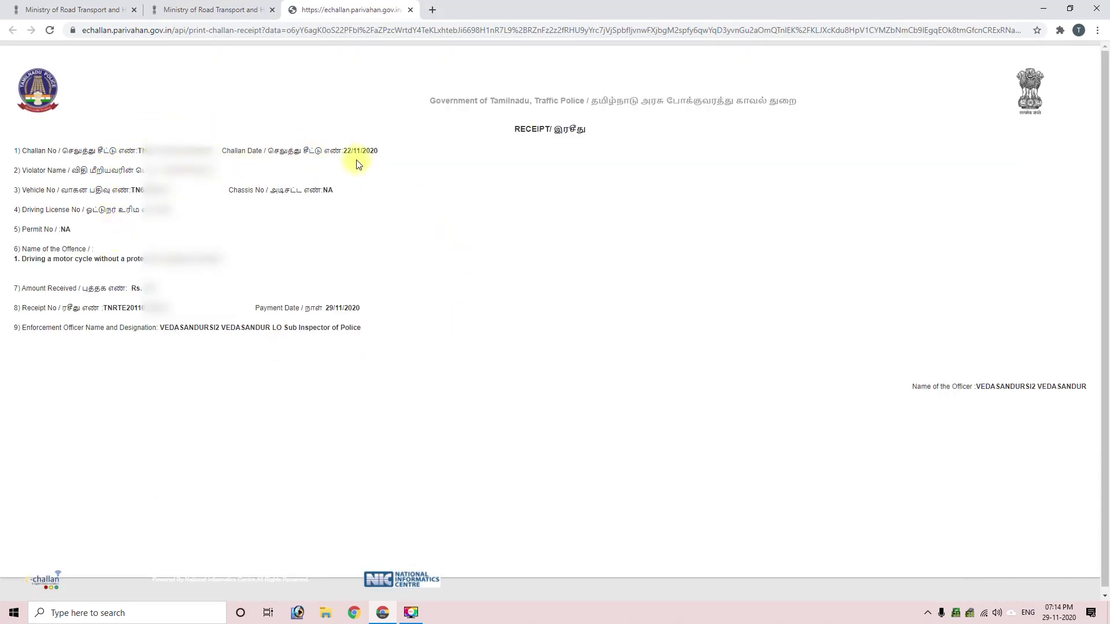
left_click_drag(252, 307, 340, 310)
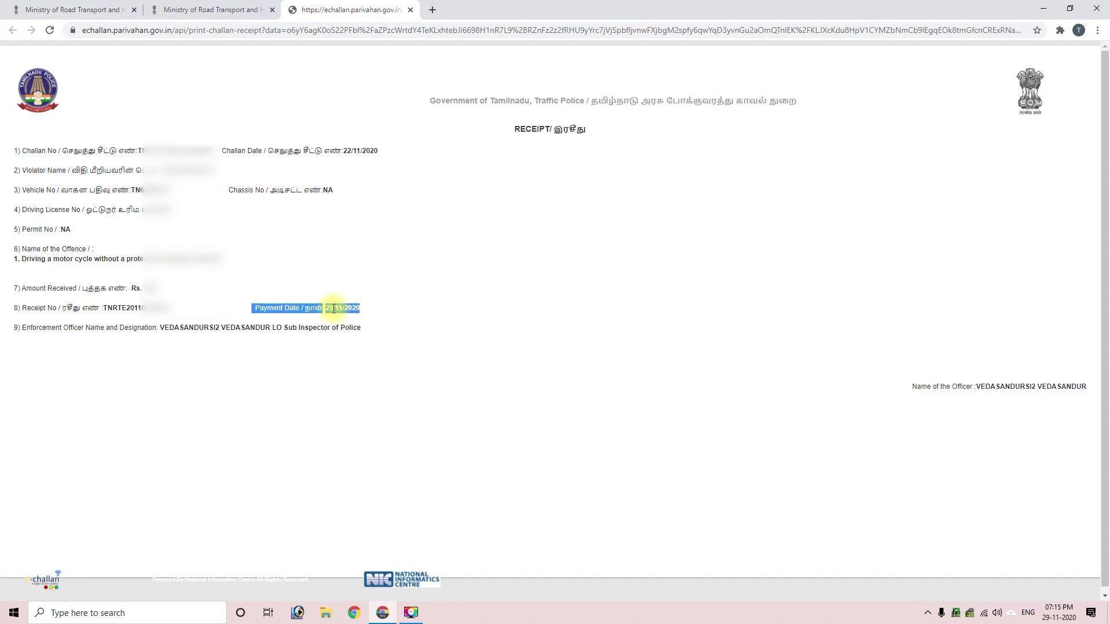
left_click(338, 339)
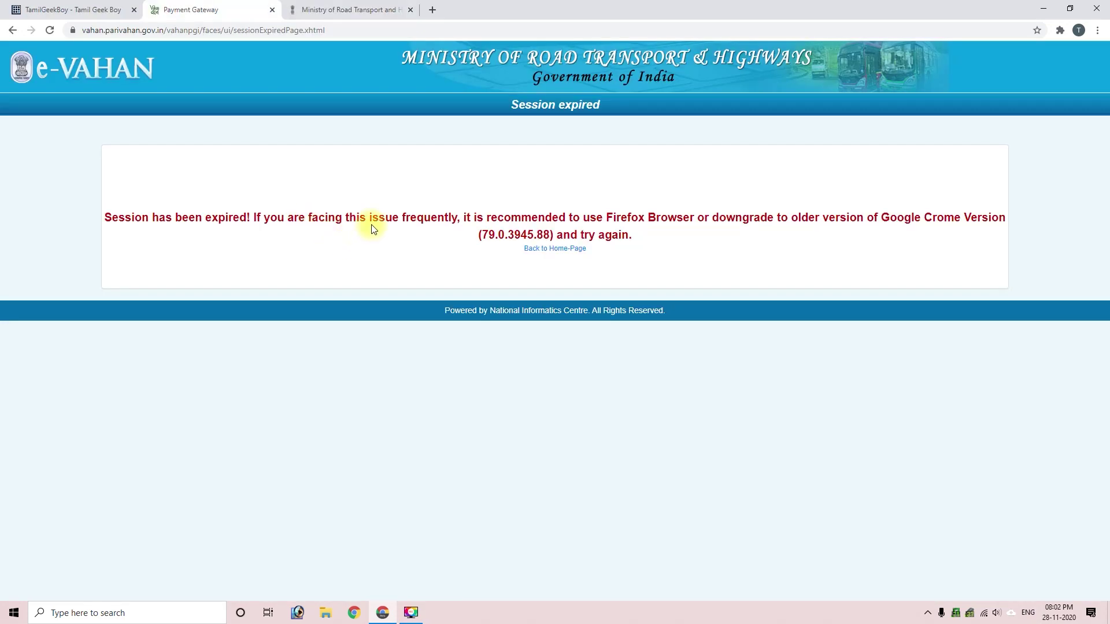
Step: Read the session-expired message and head back to the E-Challan challan list
triple_click(377, 219)
left_click(379, 219)
mouse_move(1058, 619)
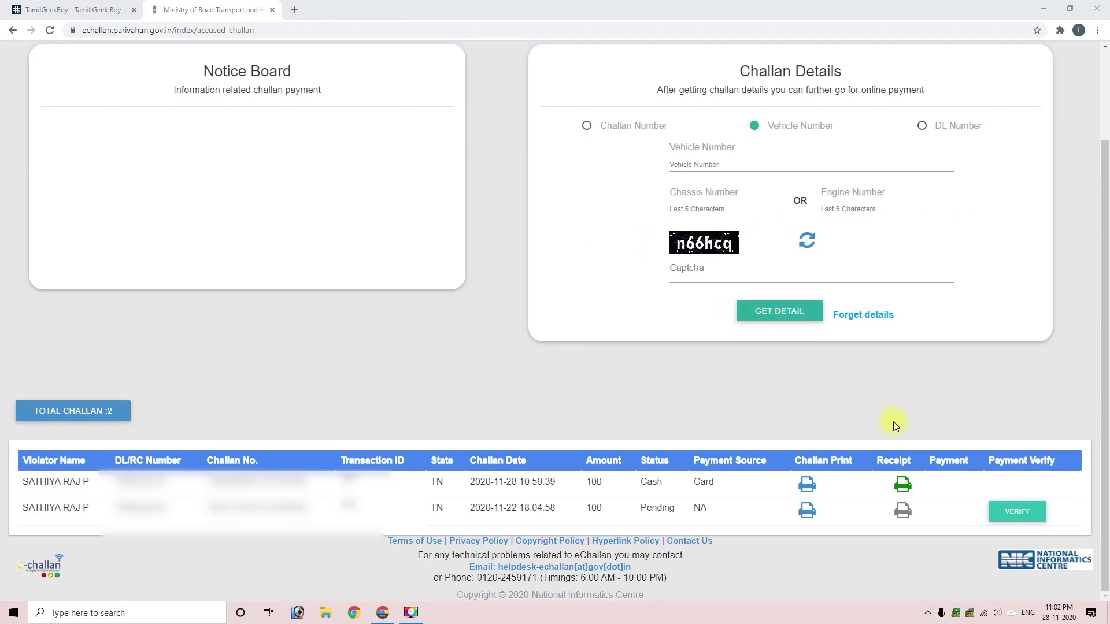
Step: Verify the pending 100.0 challan's payment and note the transaction-failed message
left_click(1011, 519)
left_click(543, 399)
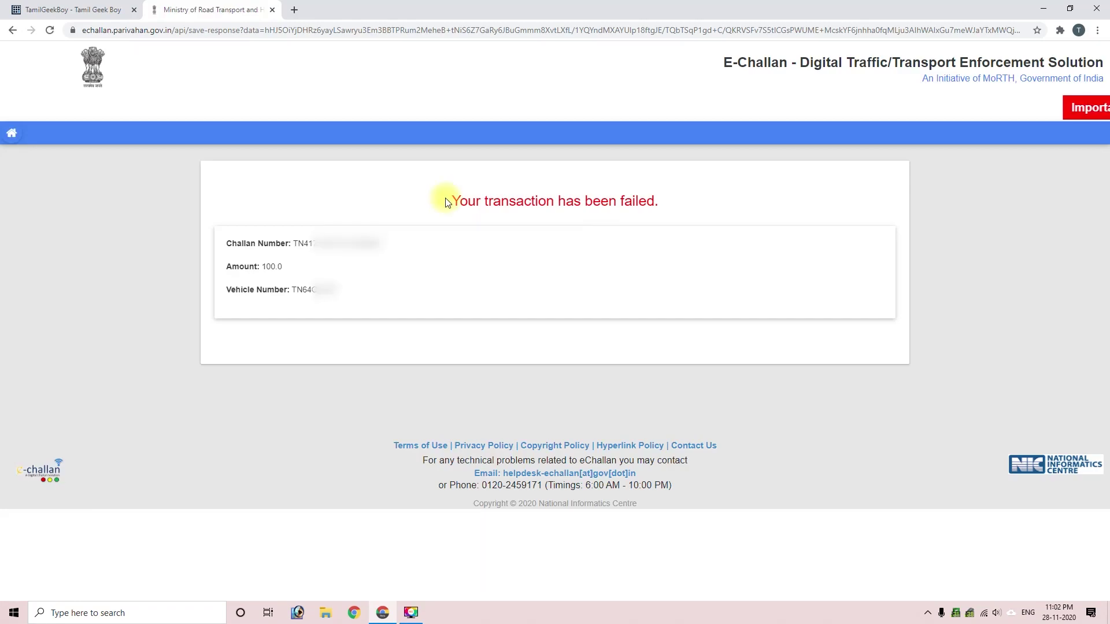
left_click_drag(451, 201, 585, 199)
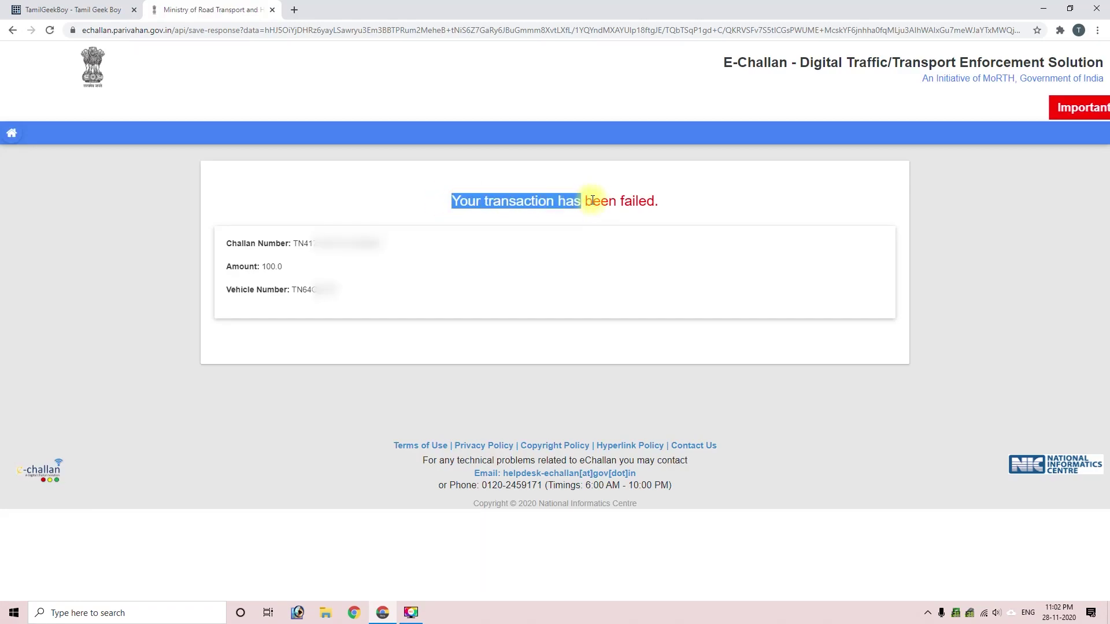
left_click_drag(585, 200, 680, 206)
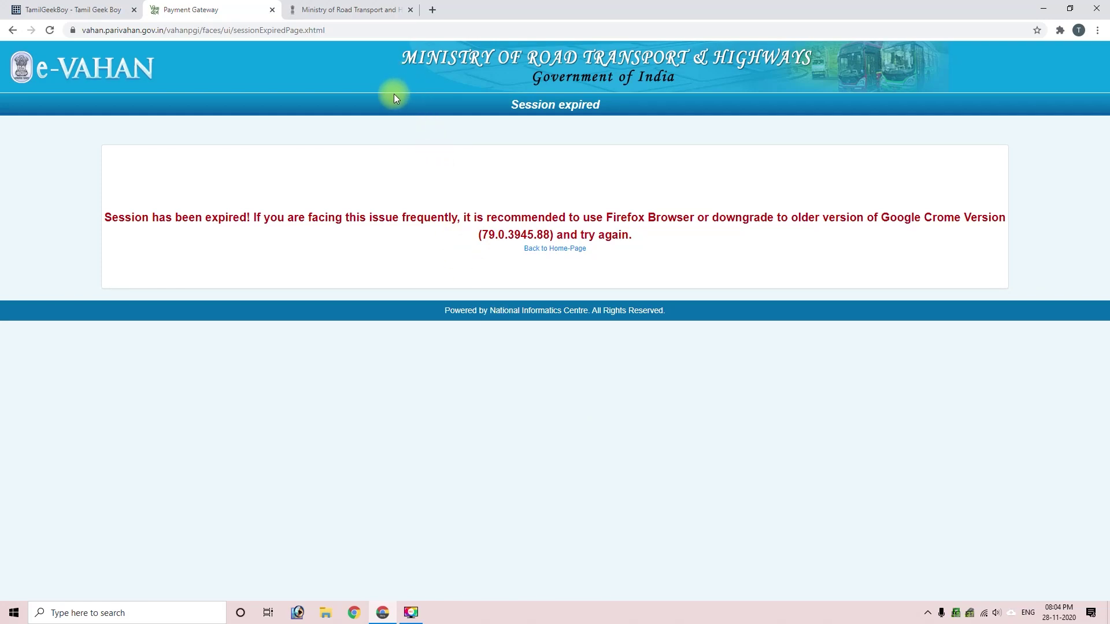
left_click(350, 7)
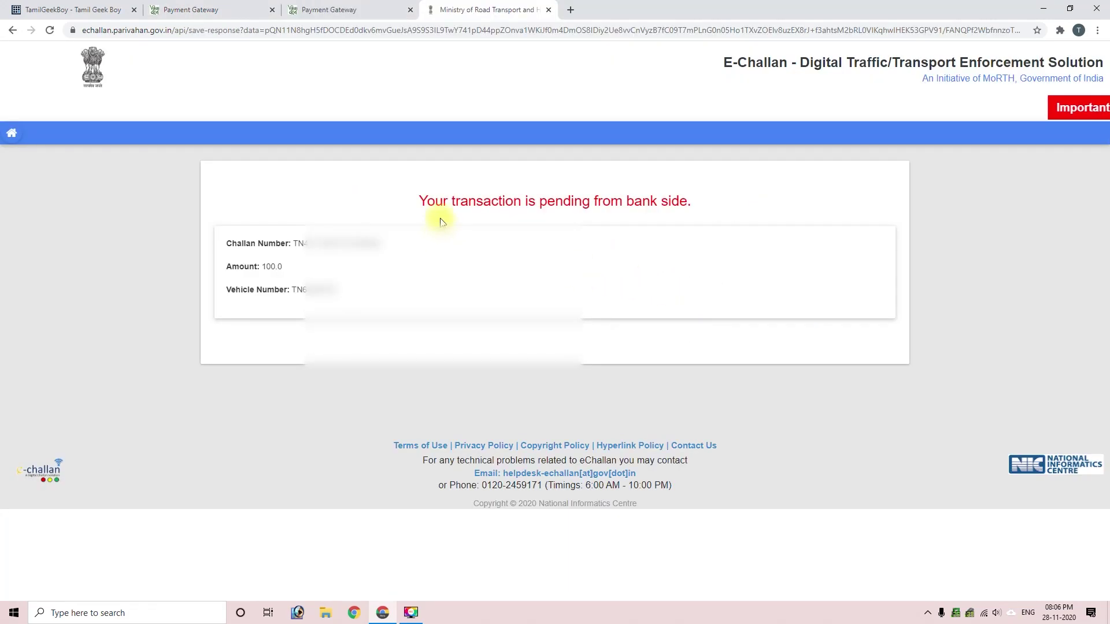
left_click_drag(420, 201, 684, 199)
left_click(566, 201)
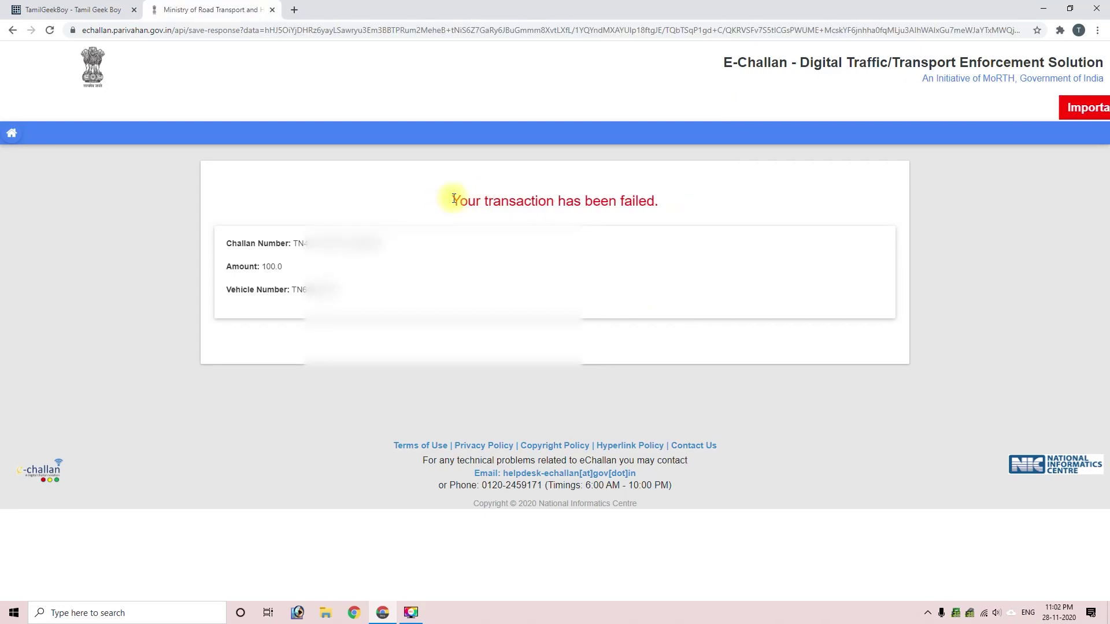
left_click_drag(454, 200, 719, 194)
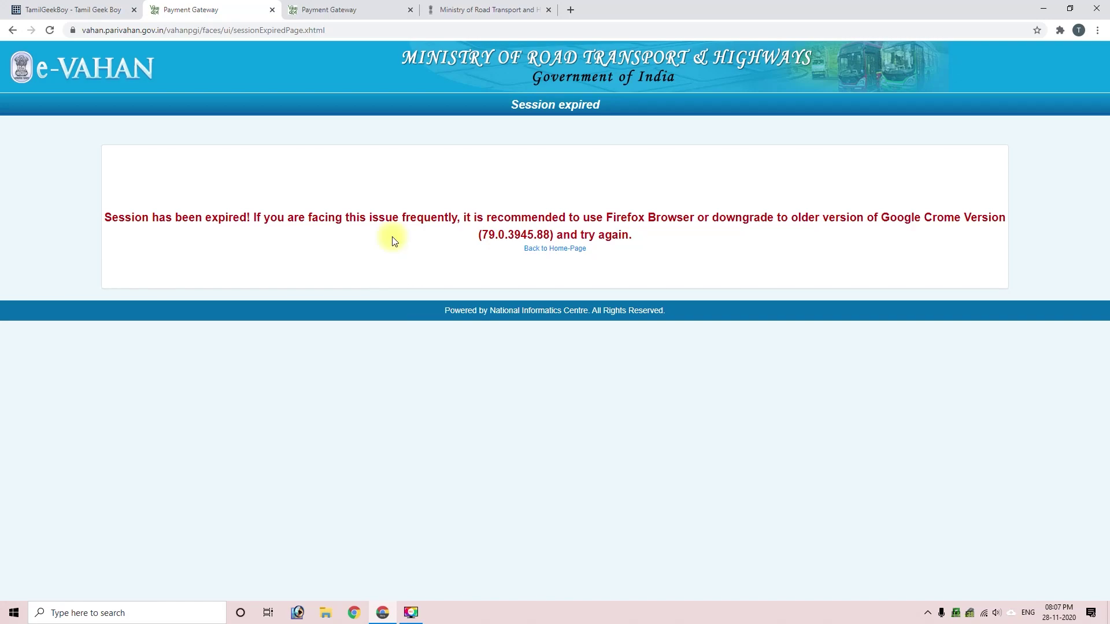
Step: Recheck the E-Challan payment status, noting the pending-from-bank and session-expired messages
left_click(456, 9)
left_click(417, 202)
left_click_drag(418, 203, 713, 214)
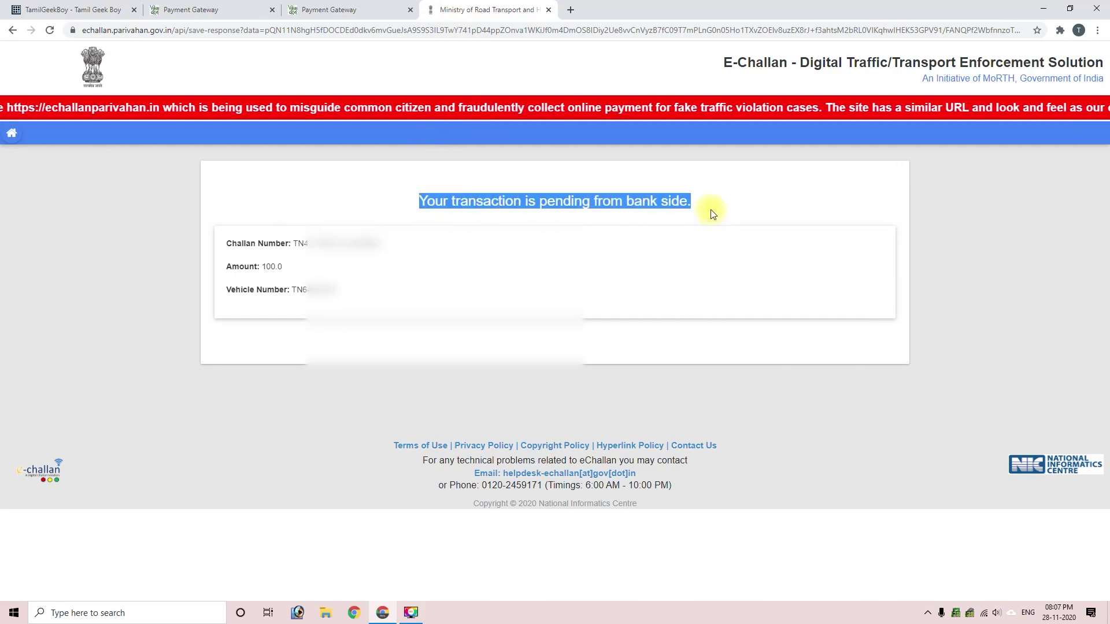
left_click(571, 202)
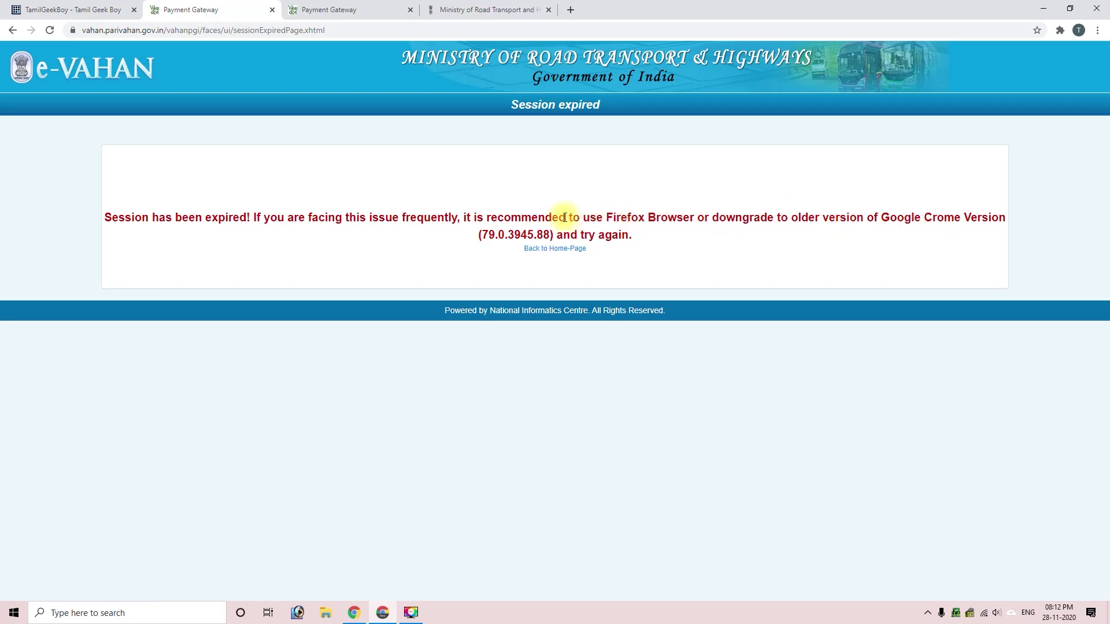
triple_click(519, 219)
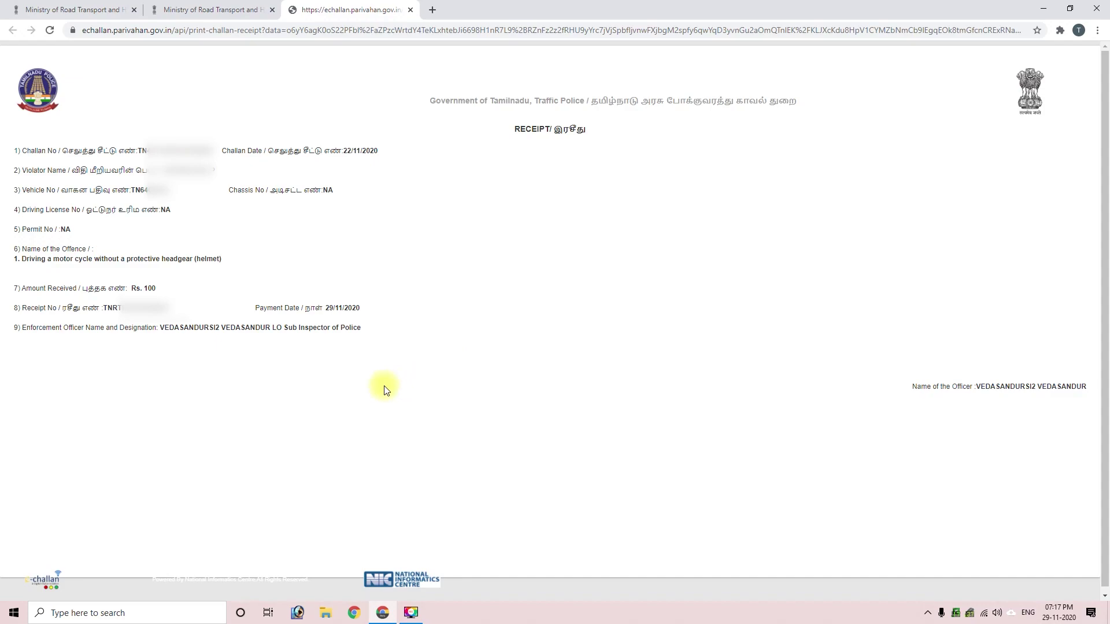
triple_click(278, 329)
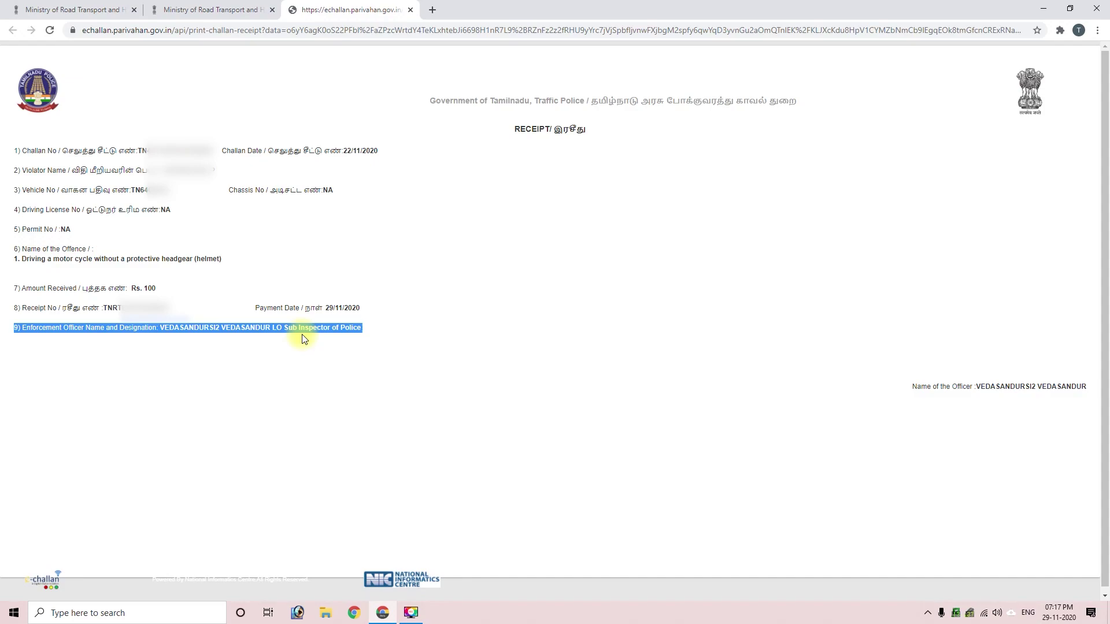
left_click(302, 365)
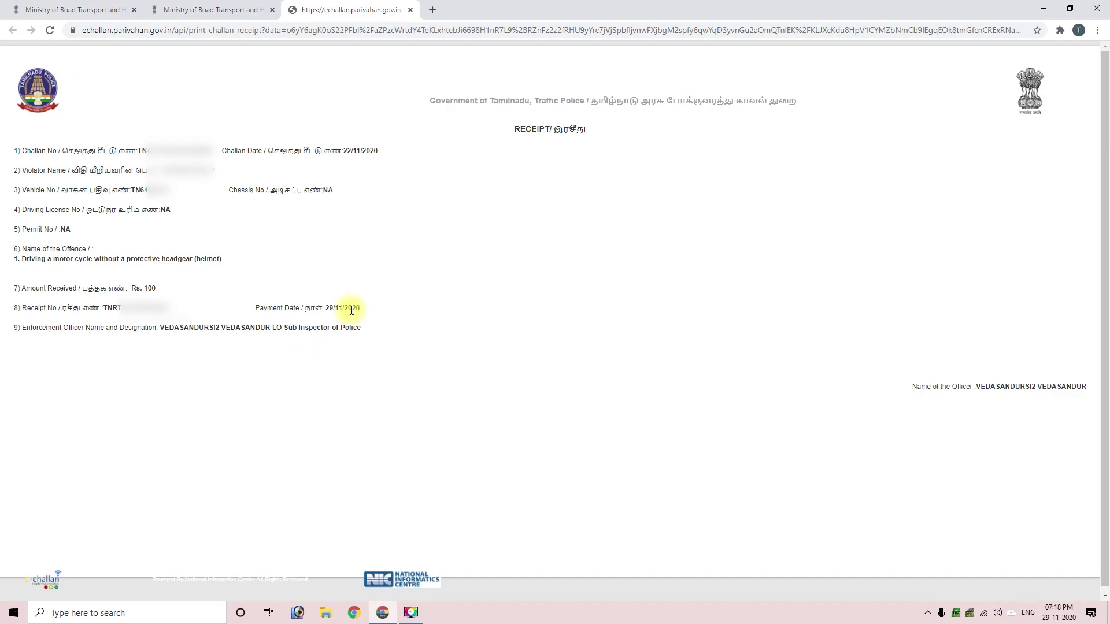
Step: Load Parivahan Sewa in a new tab and choose Vehicle Registration services for Other States
left_click(436, 9)
type("parivah")
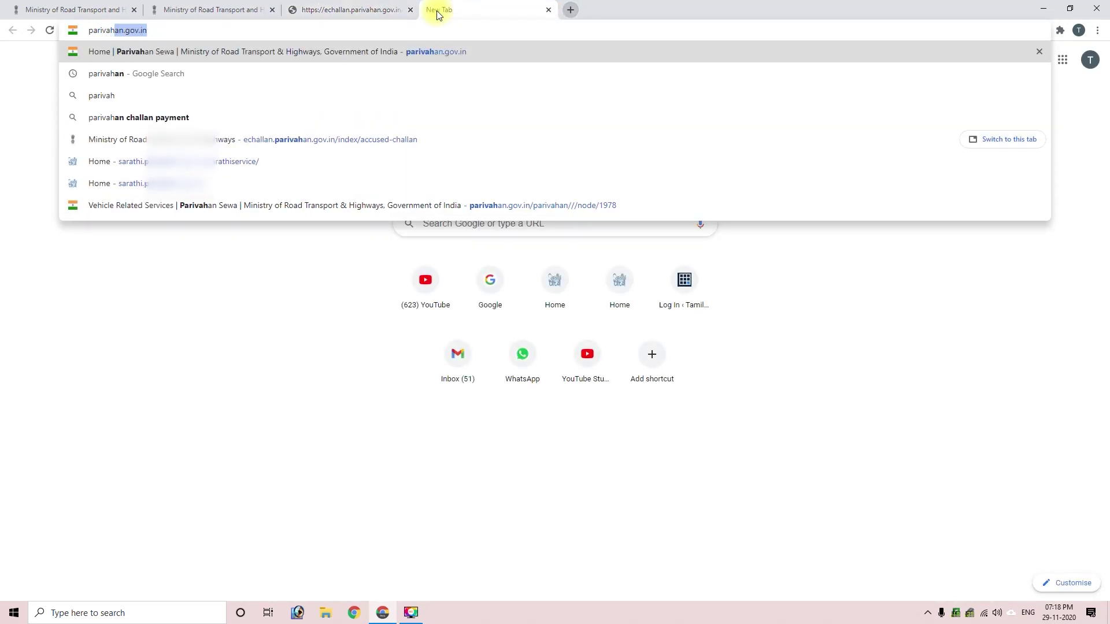
key("Return")
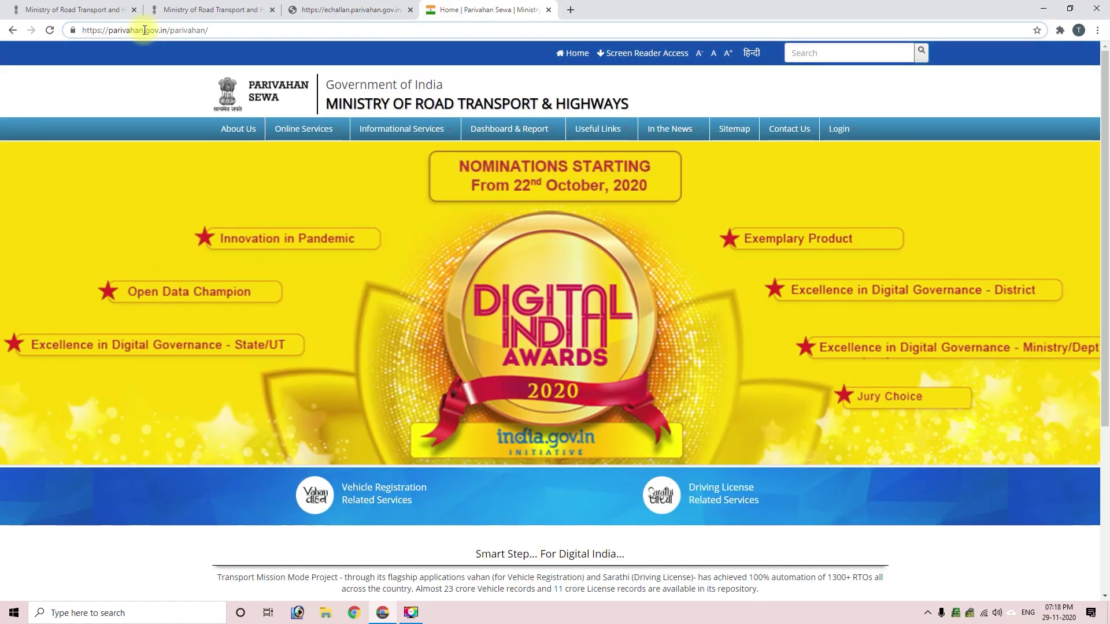
scroll(281, 300, "down", 3)
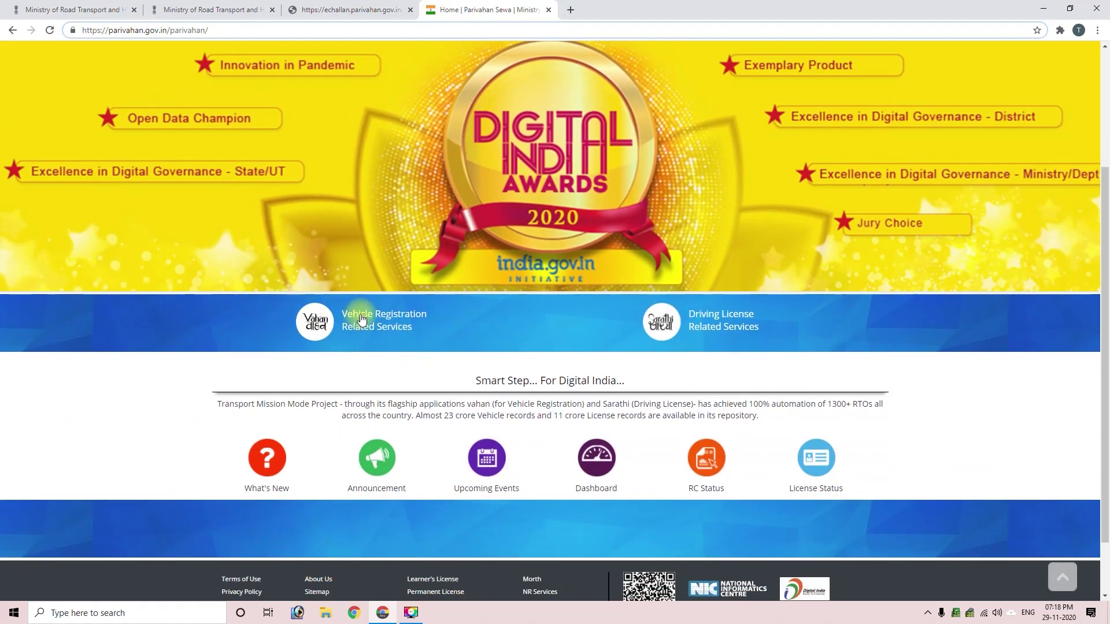
left_click(315, 328)
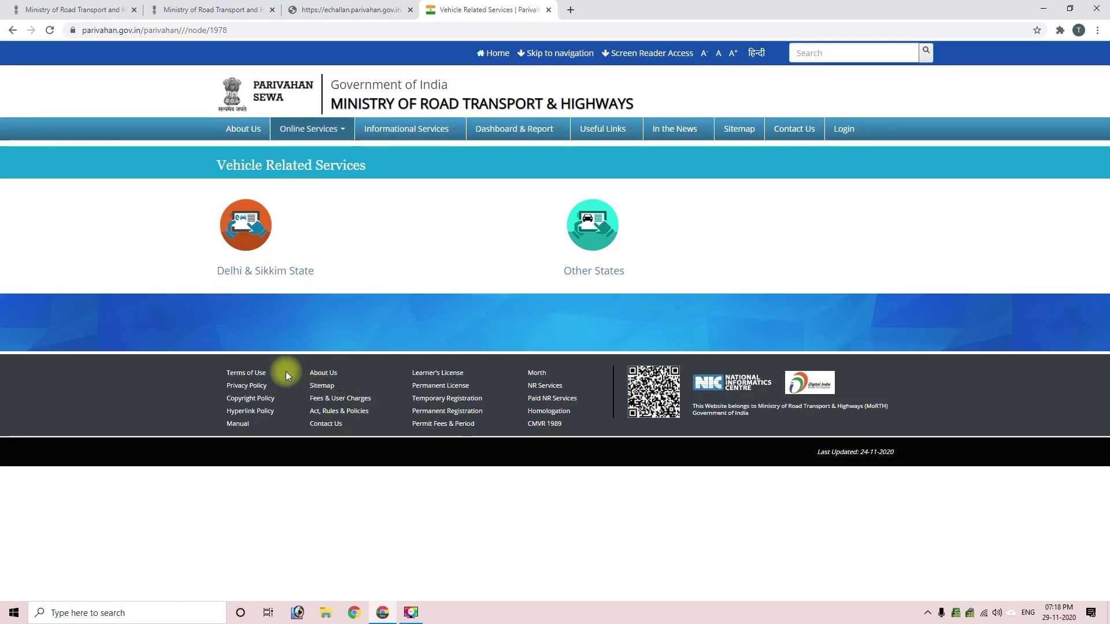
left_click(596, 240)
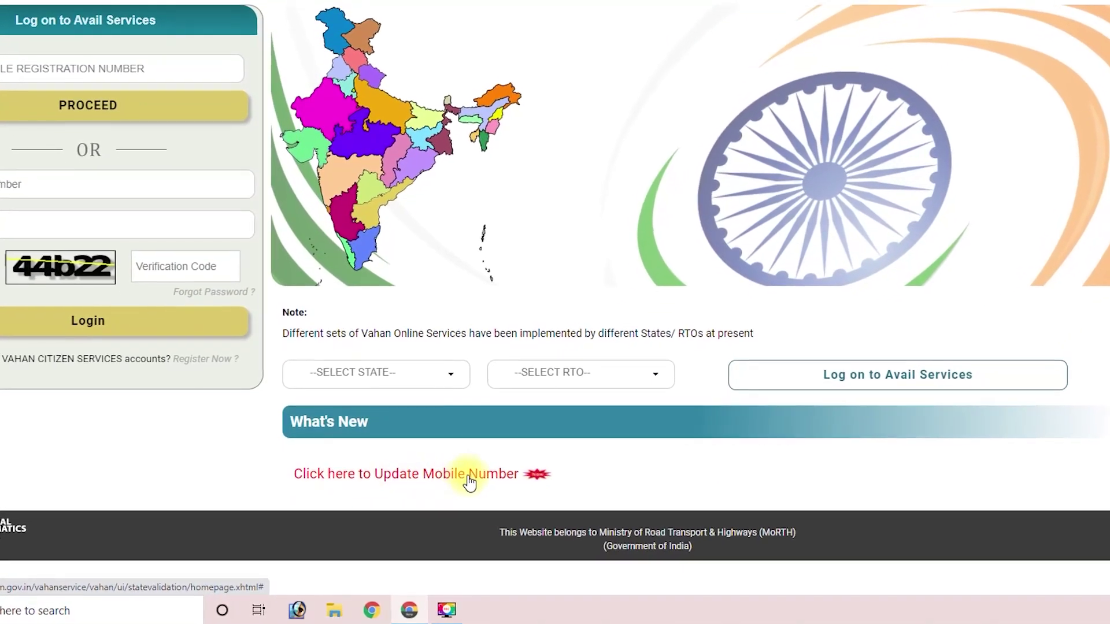
Step: Start the Update Mobile Number service, confirm with YES, and enter the Registration No
left_click(416, 472)
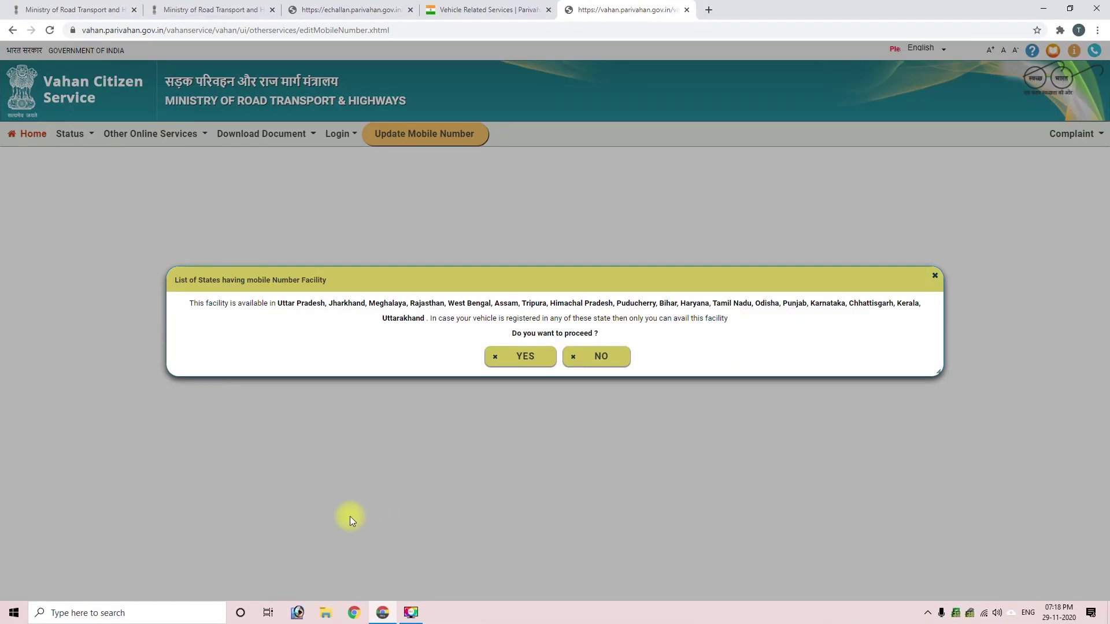
left_click(525, 359)
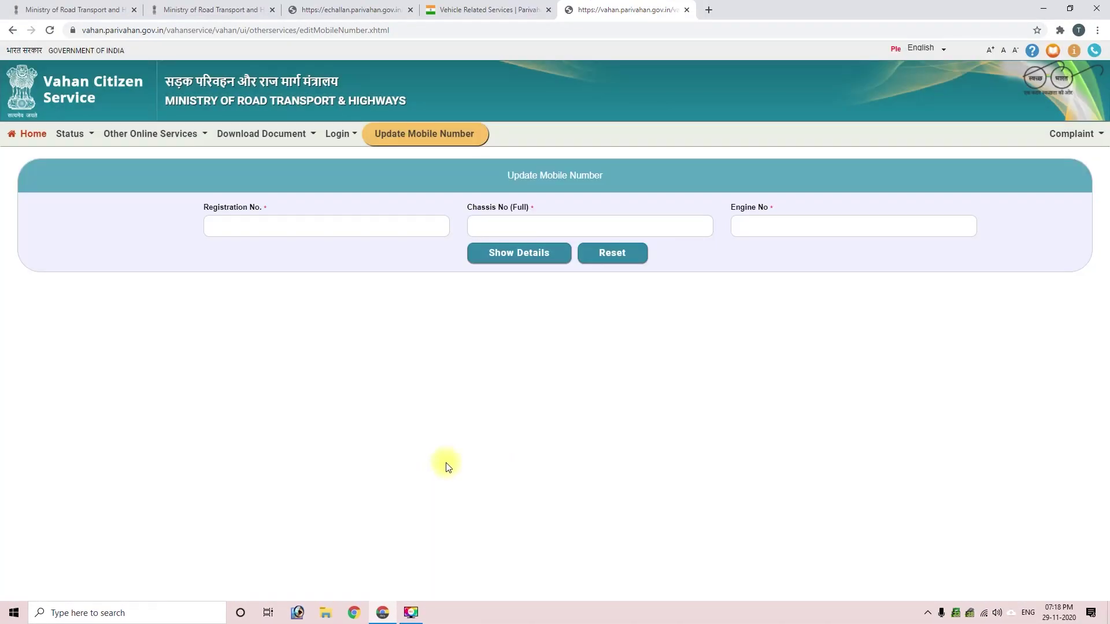
left_click(205, 230)
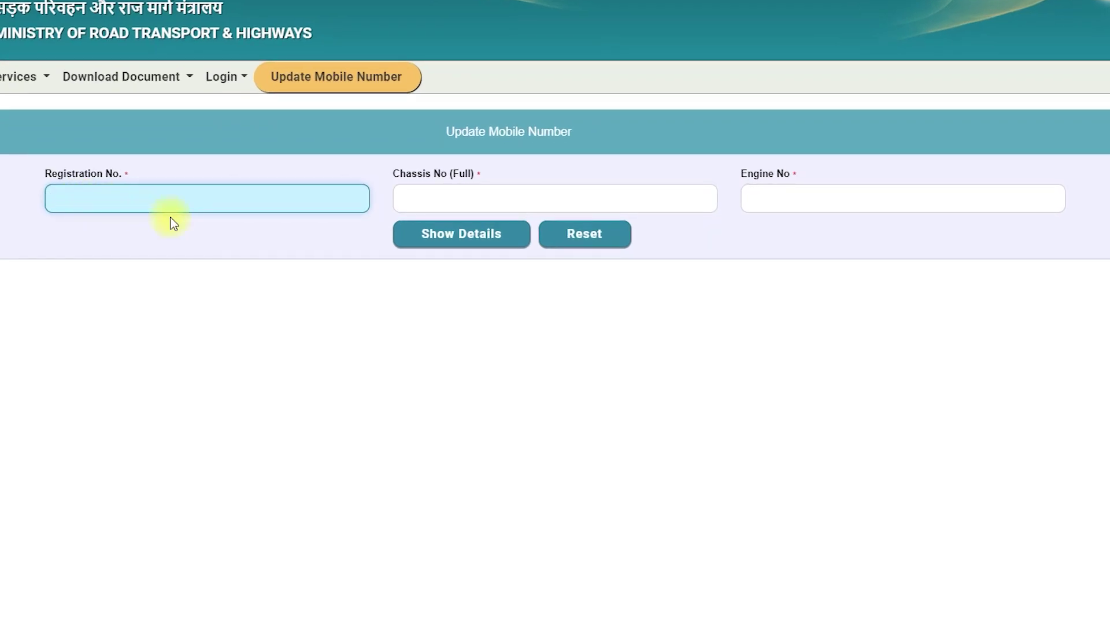
left_click(487, 203)
Step: Fill in the full chassis number and the engine number
triple_click(431, 175)
left_click(434, 182)
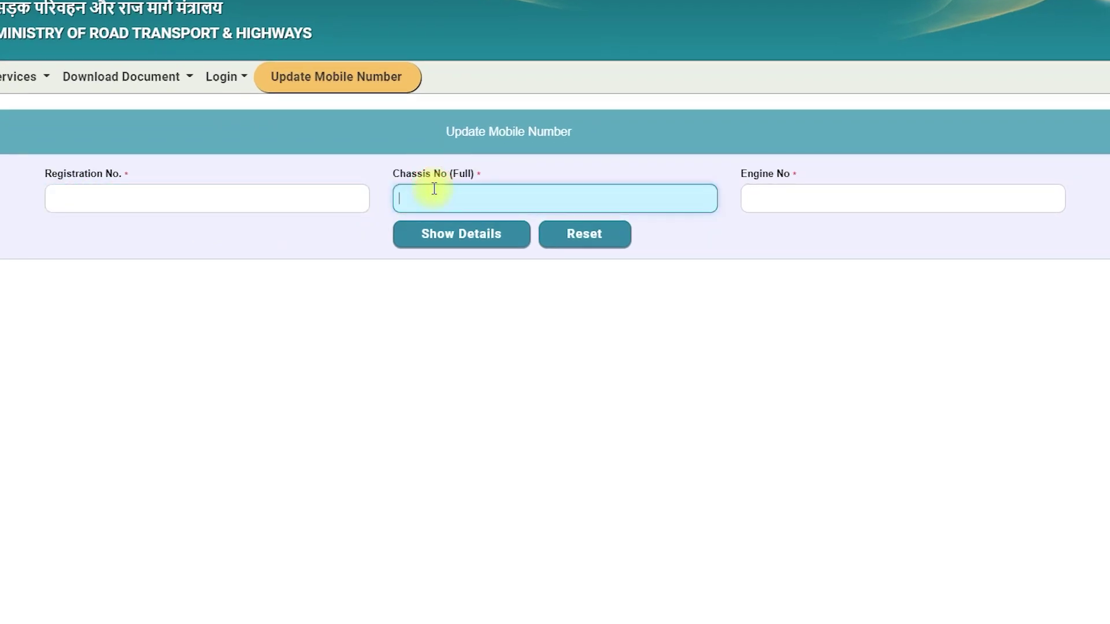
triple_click(761, 173)
left_click(775, 201)
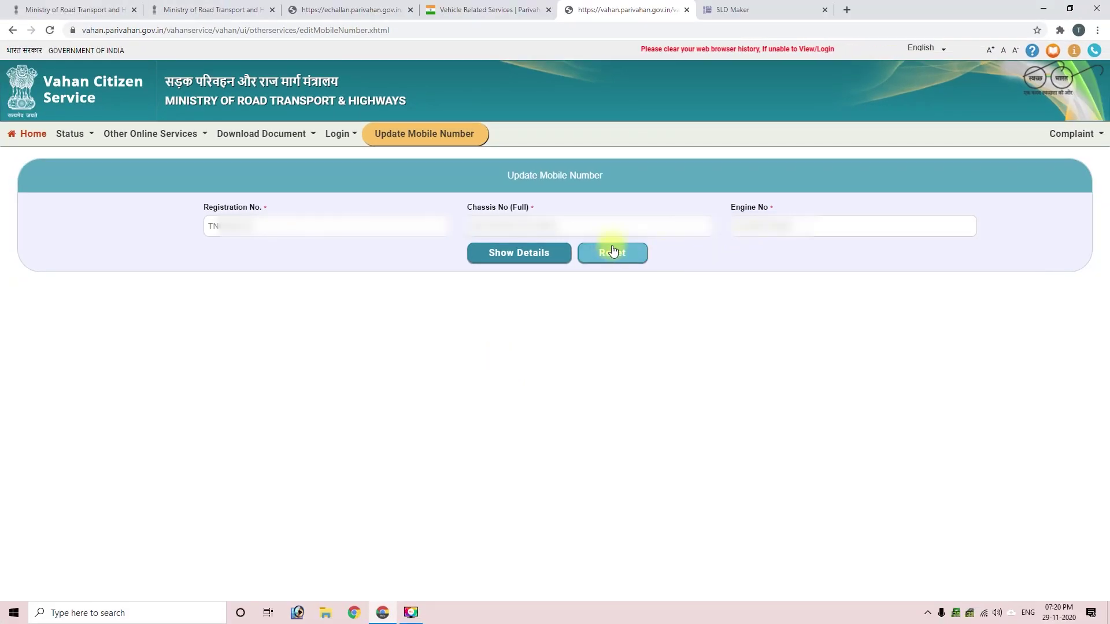
Step: Show the vehicle owner's details and check the currently registered mobile number
left_click(540, 255)
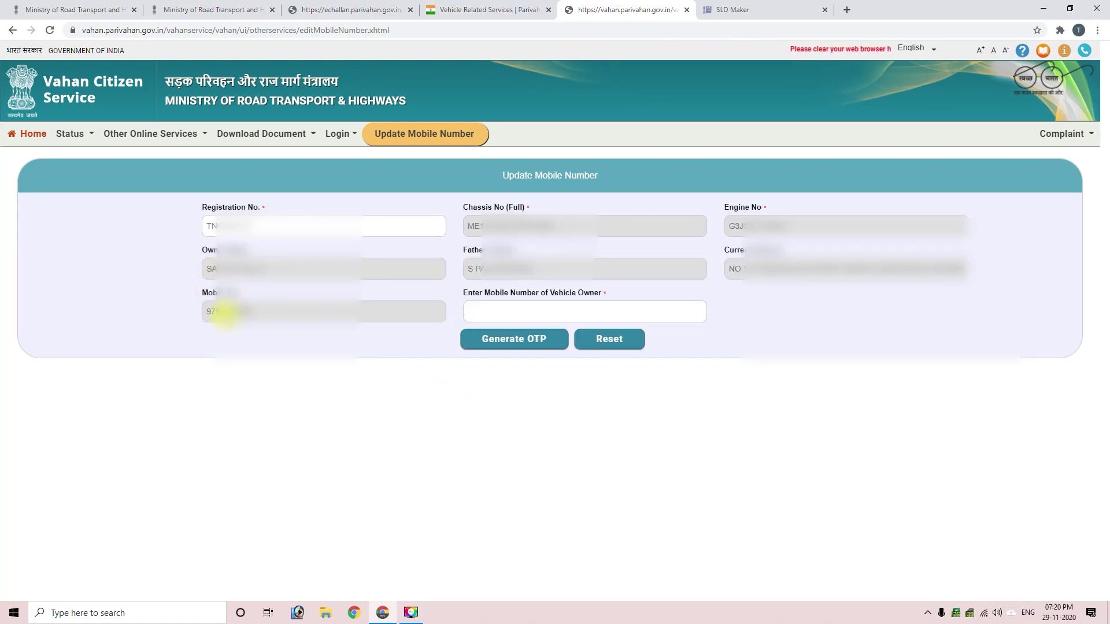
double_click(224, 313)
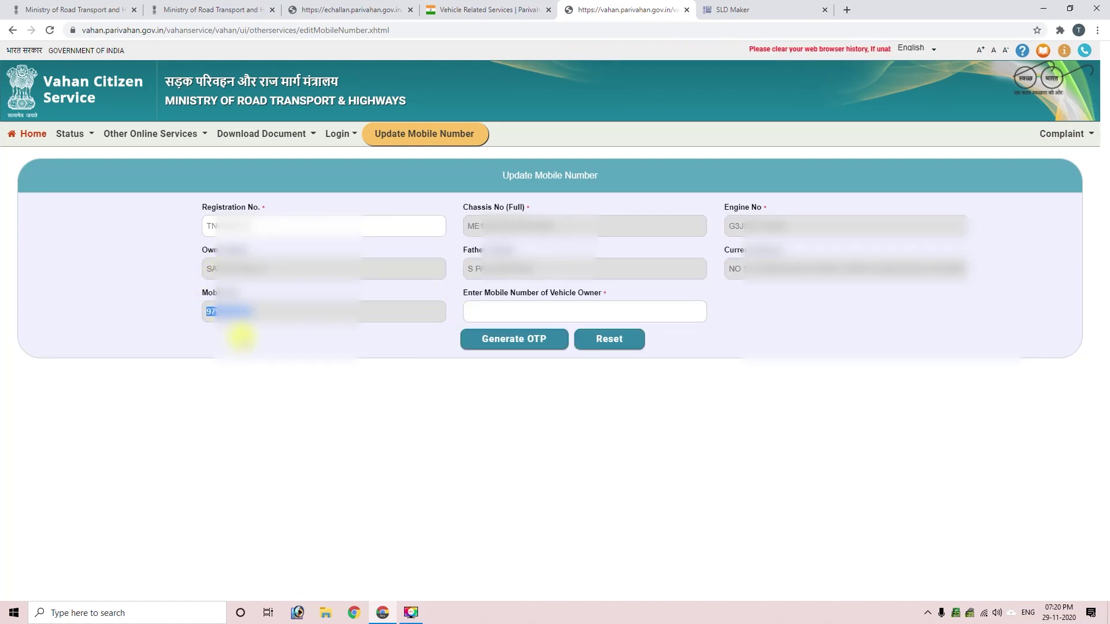
left_click(242, 329)
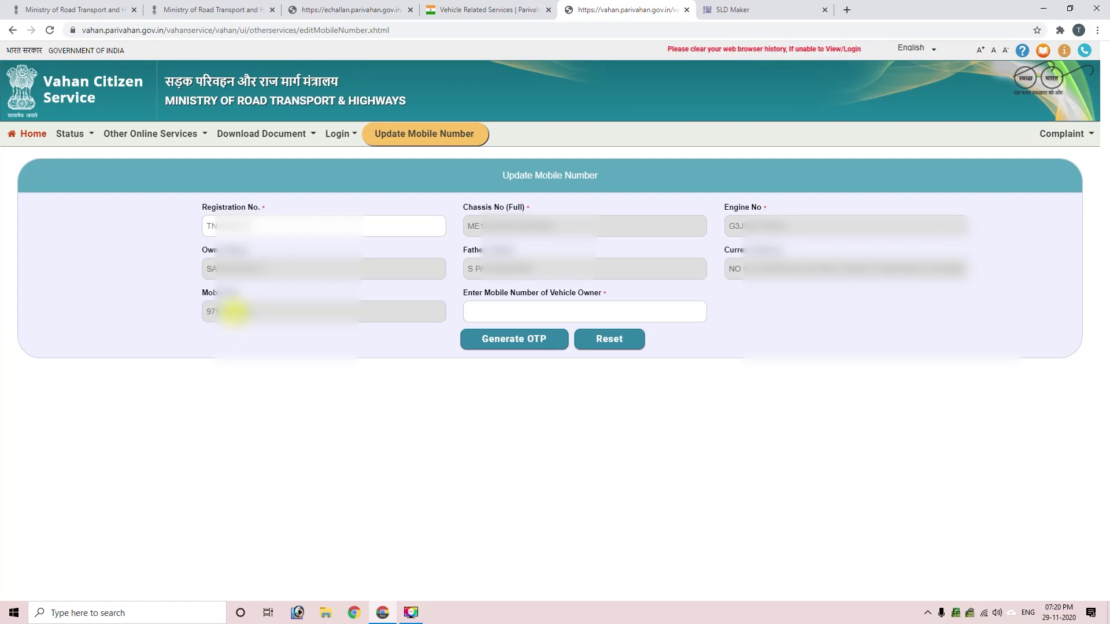
Step: Select the new owner mobile number field, then return to the E-Challan receipt tab
left_click(473, 308)
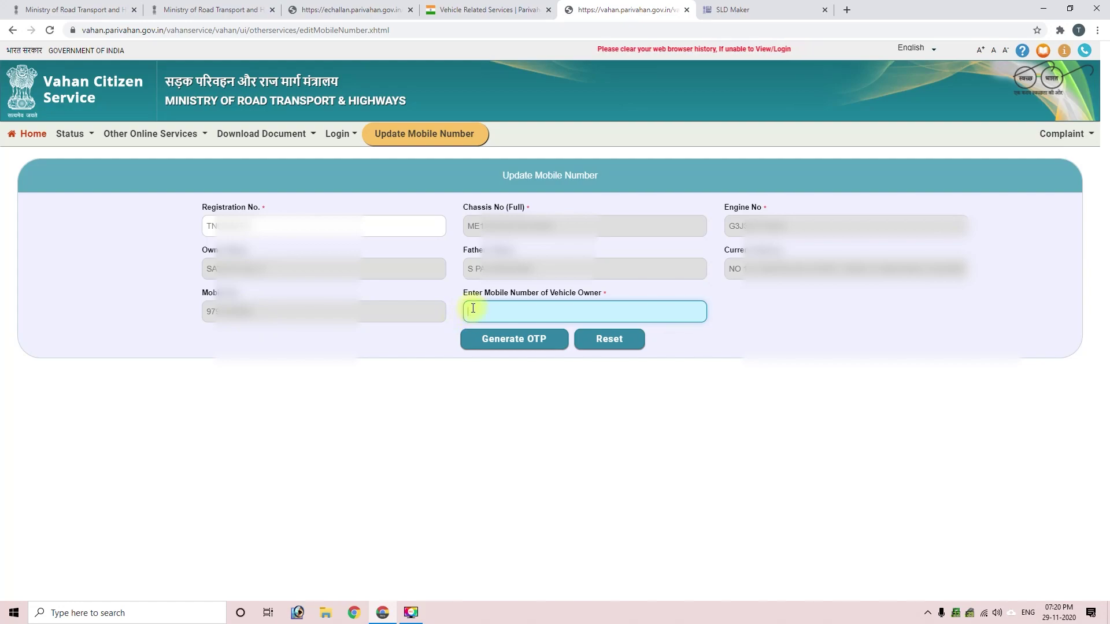
triple_click(473, 294)
left_click(503, 313)
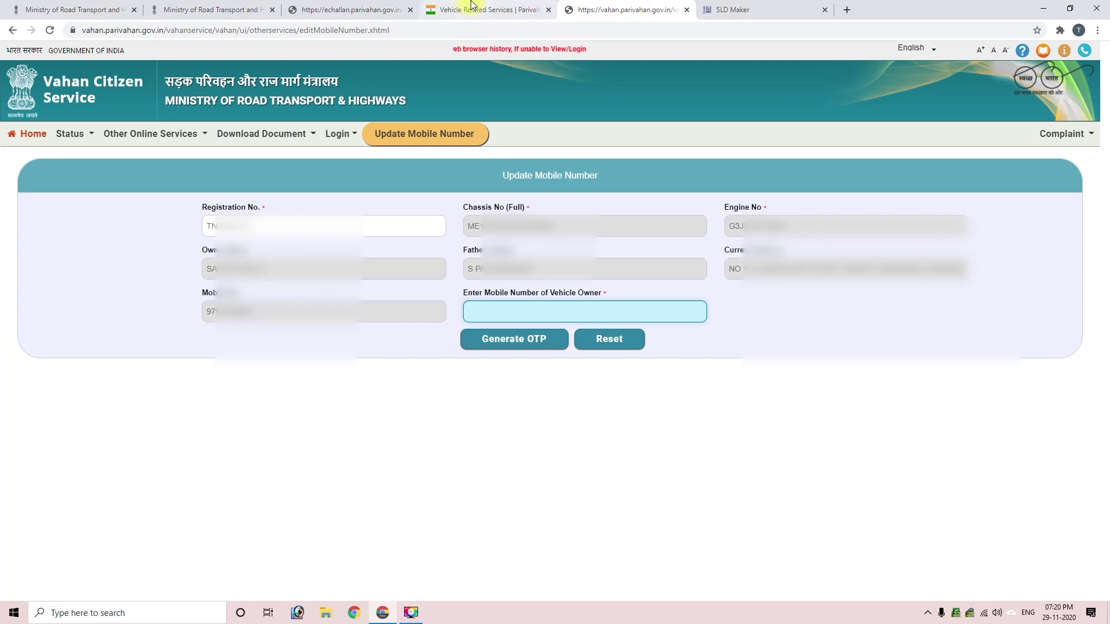
left_click(398, 5)
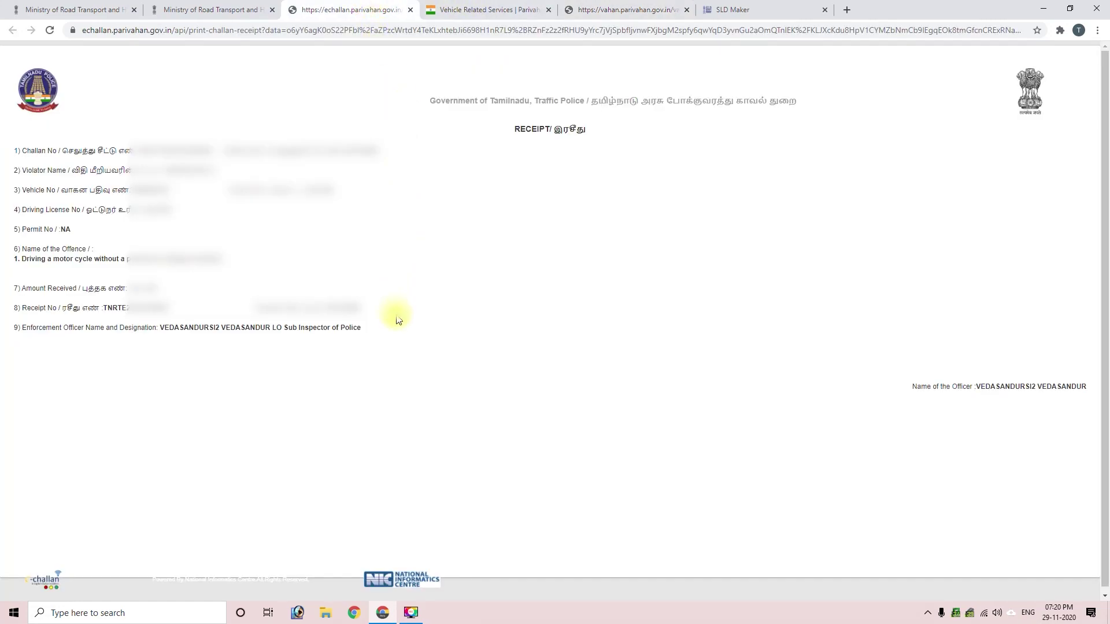